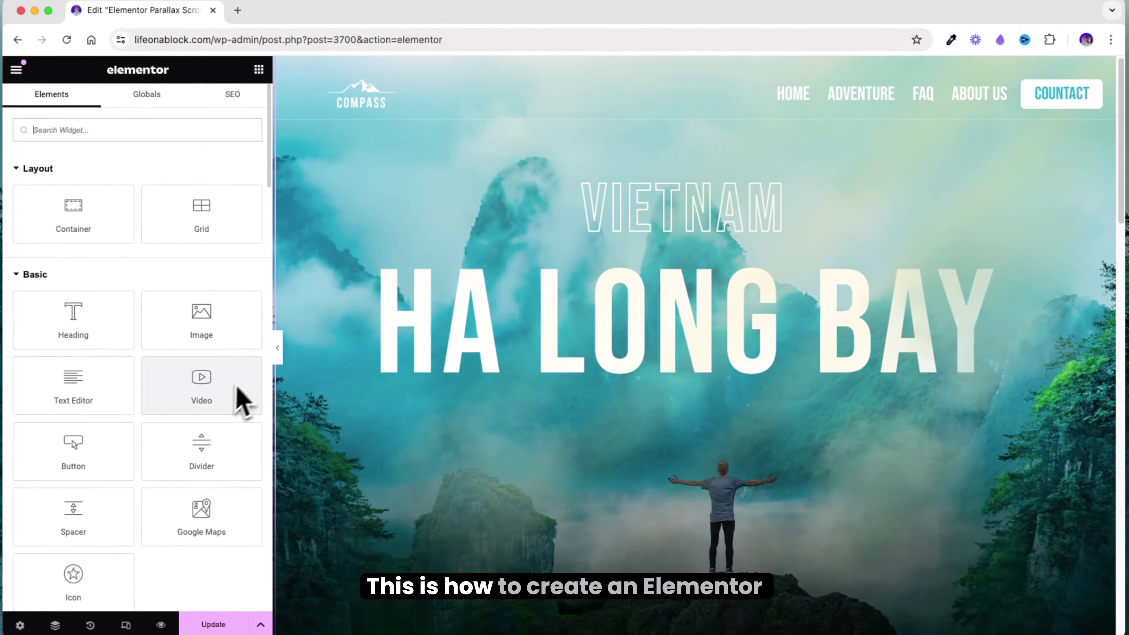
# - Collapse the editor panel and scroll the full-width preview through the finished Ha Long Bay parallax hero
pyautogui.click(207, 352)
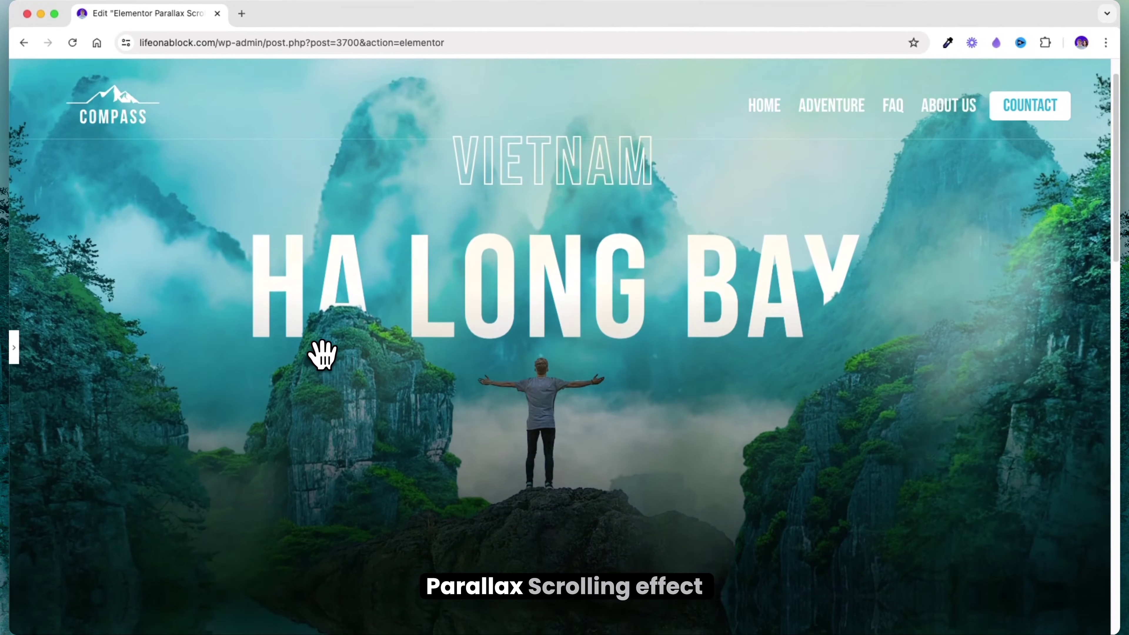
pyautogui.scroll(-10, 322, 354)
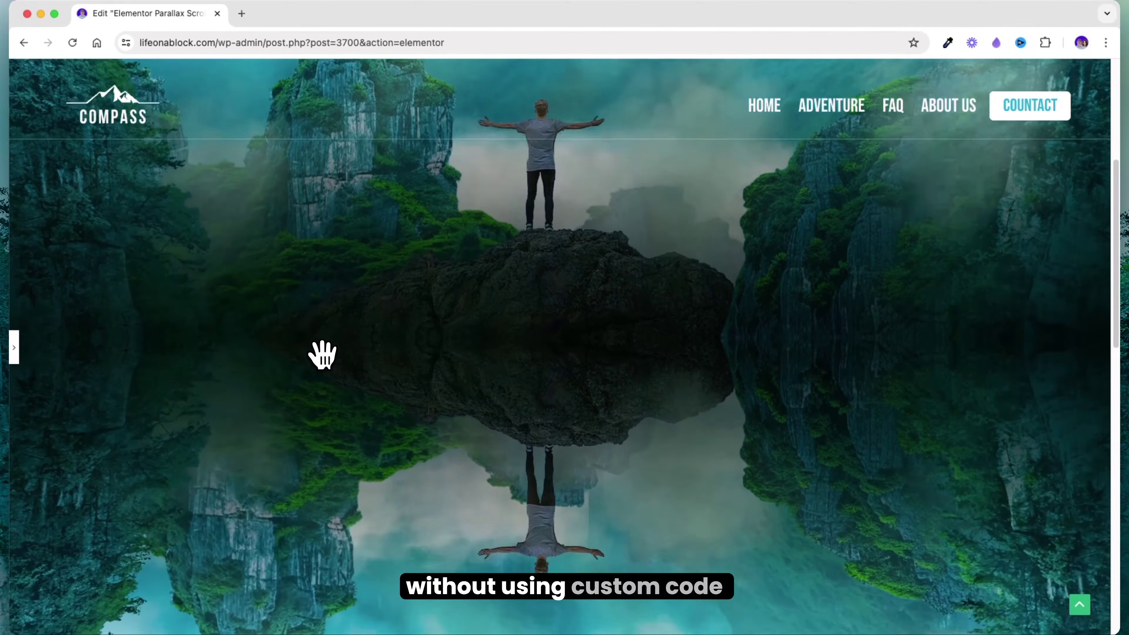
pyautogui.scroll(-8, 322, 354)
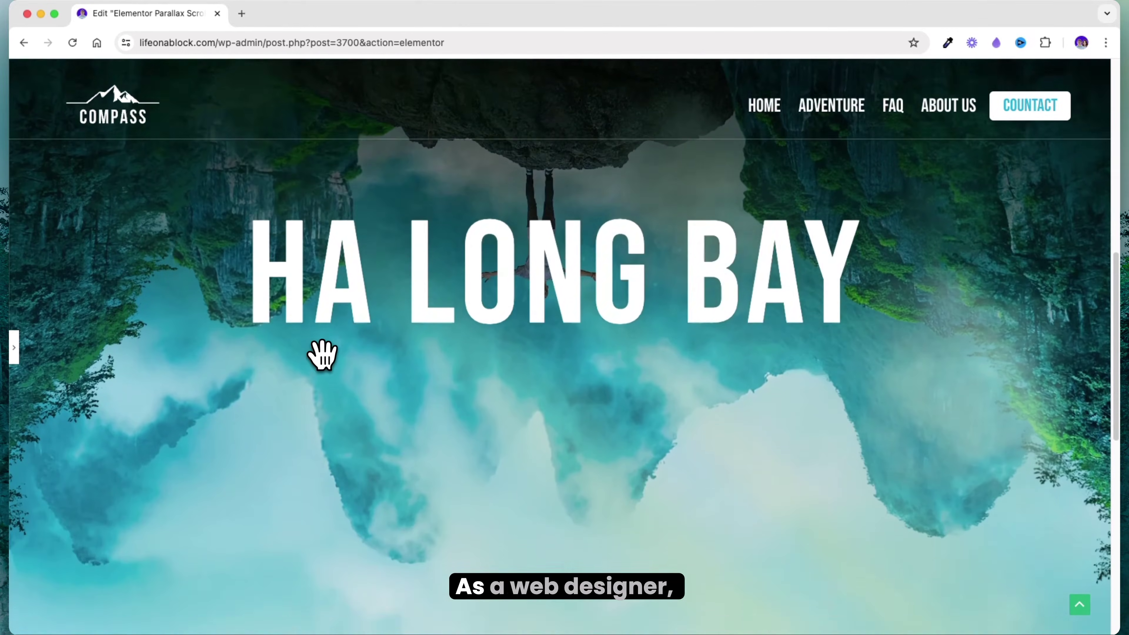
pyautogui.scroll(-10, 322, 354)
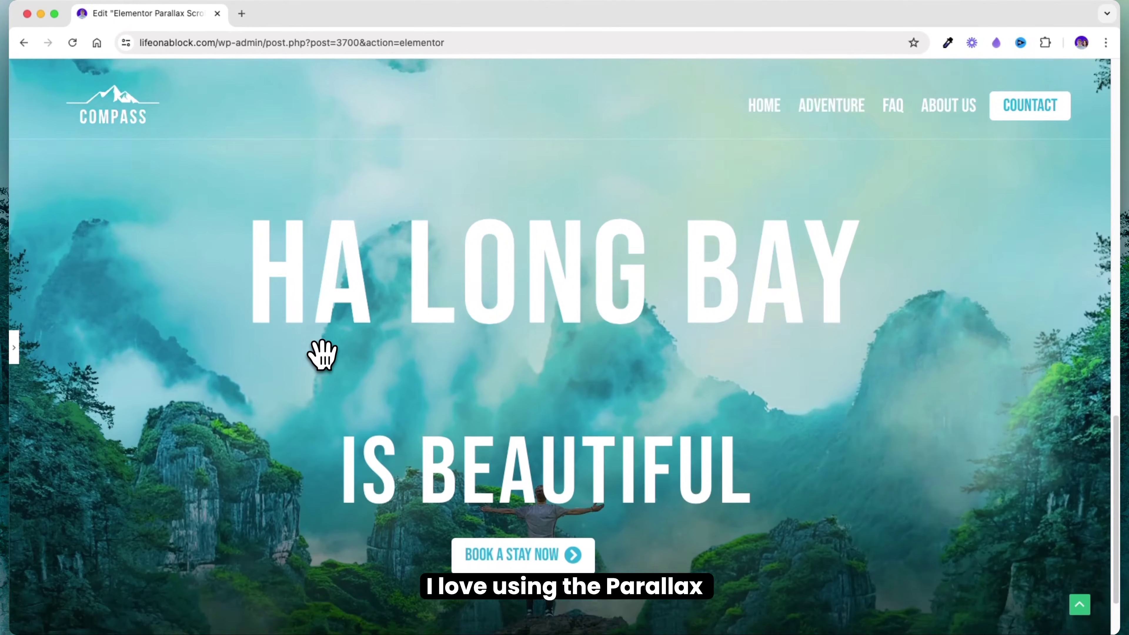
pyautogui.scroll(-3, 322, 355)
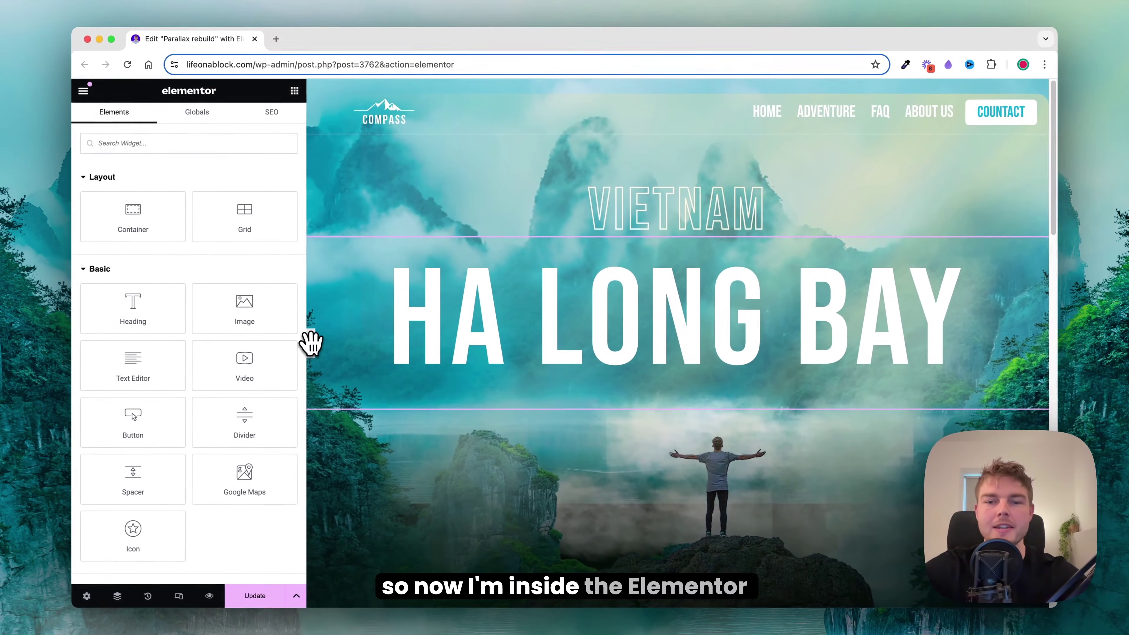
pyautogui.click(309, 340)
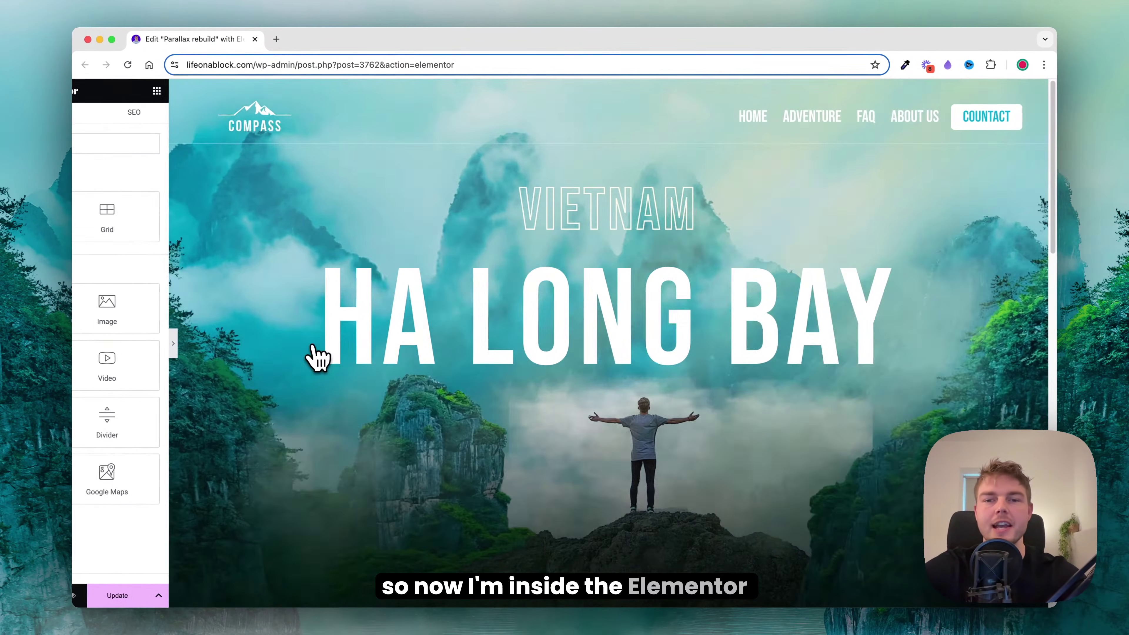
pyautogui.scroll(-5, 316, 358)
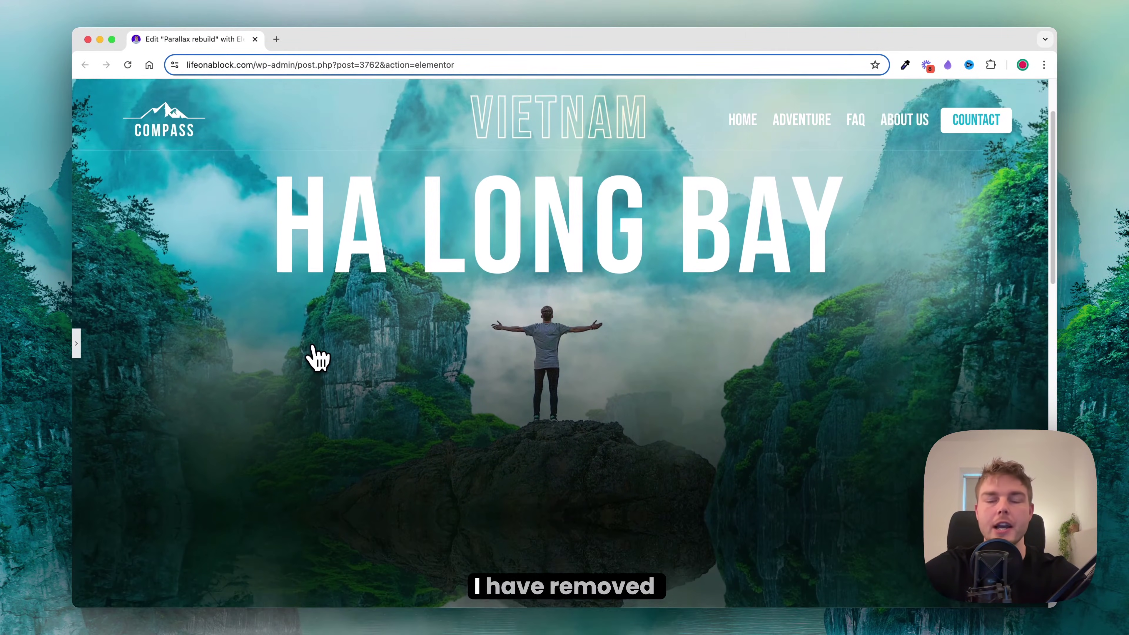
pyautogui.scroll(-5, 317, 358)
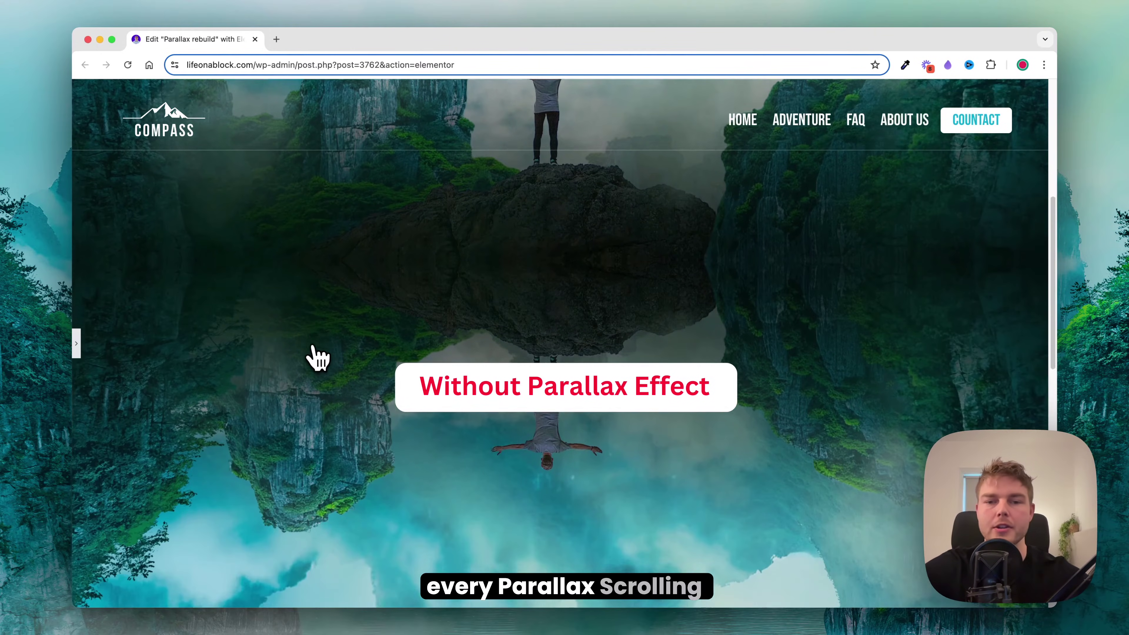
pyautogui.scroll(-5, 317, 358)
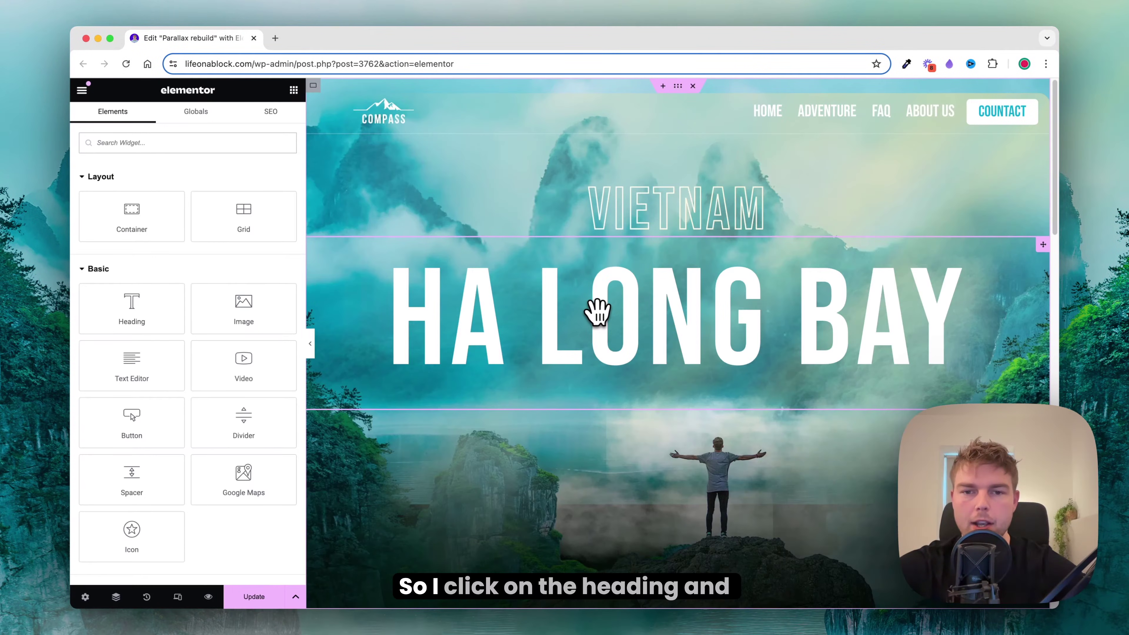
# - Turn on Scrolling Effects for the HA LONG BAY heading with Vertical Scroll Down at speed 2
pyautogui.click(597, 311)
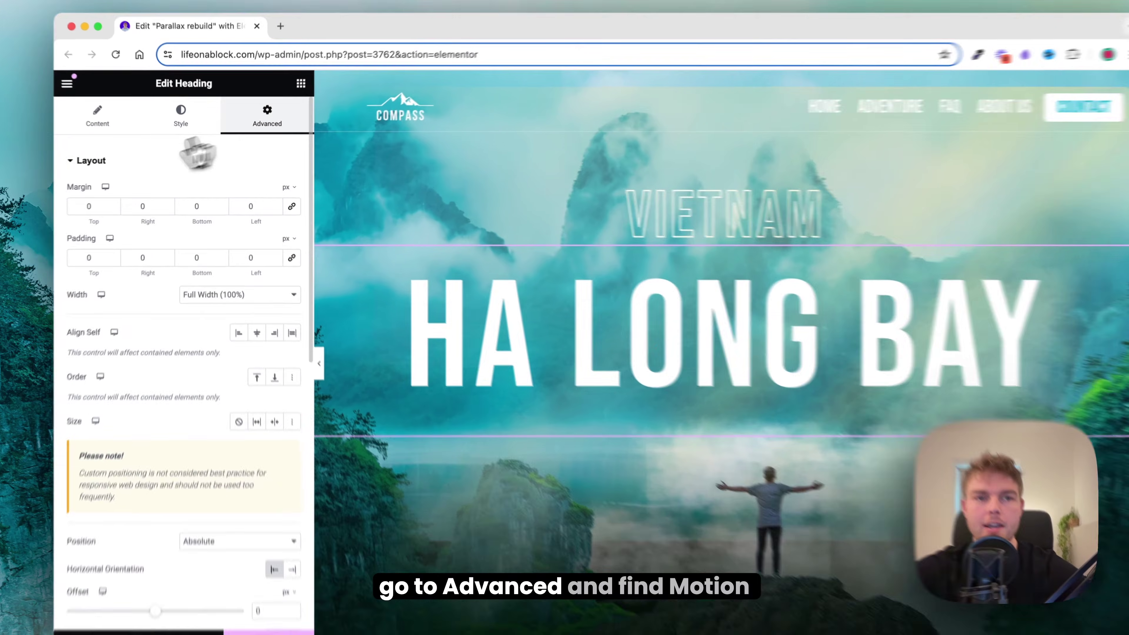
pyautogui.click(100, 161)
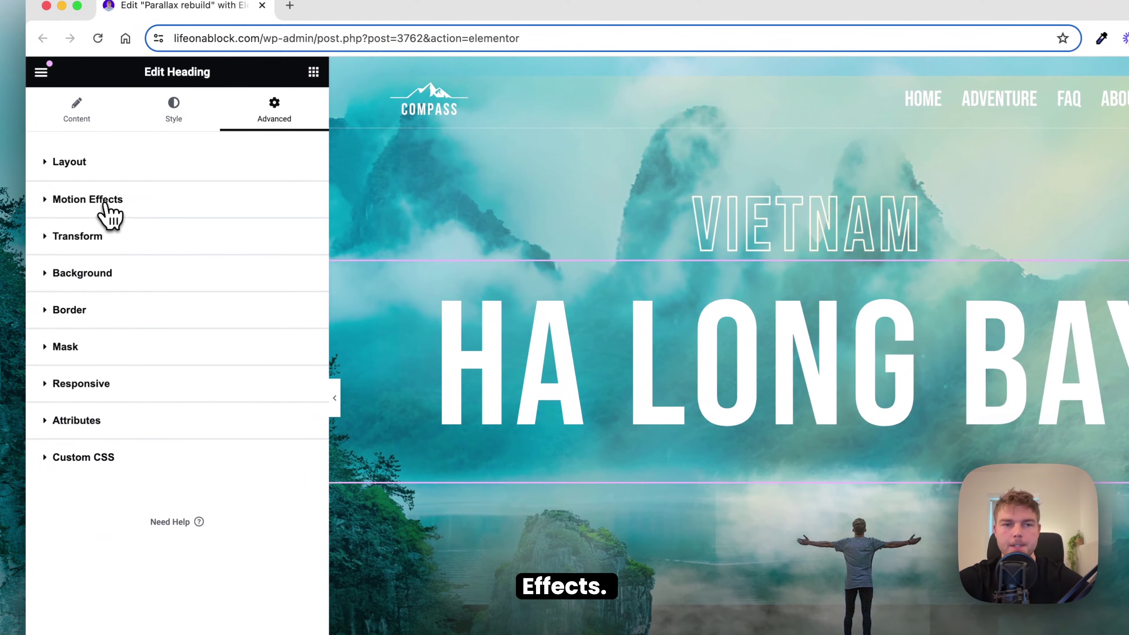
pyautogui.click(107, 200)
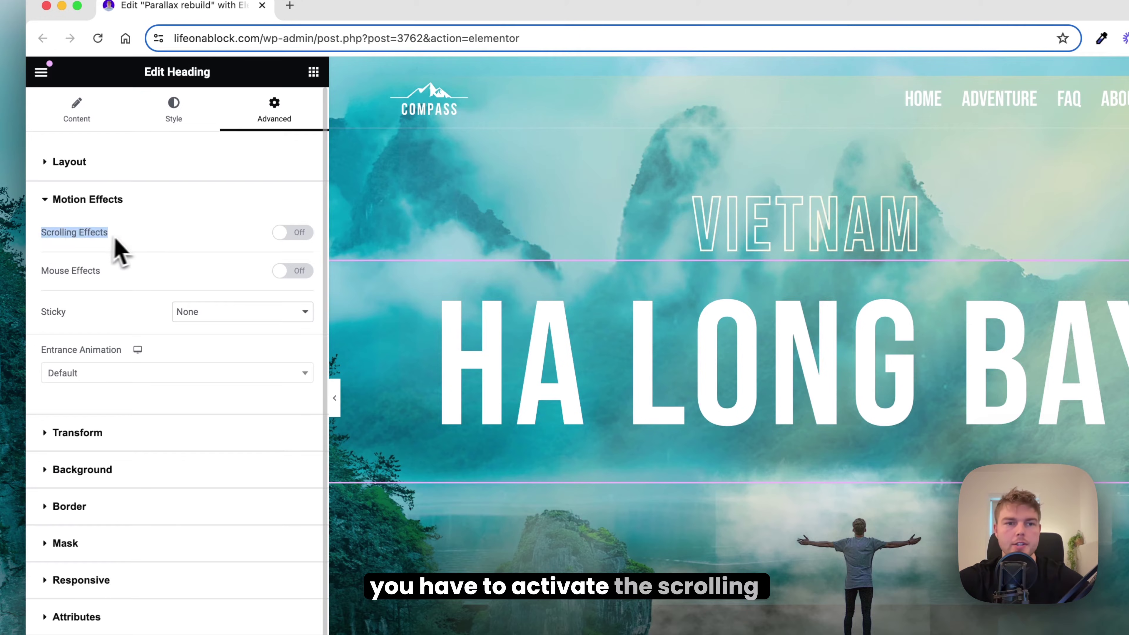
pyautogui.click(306, 236)
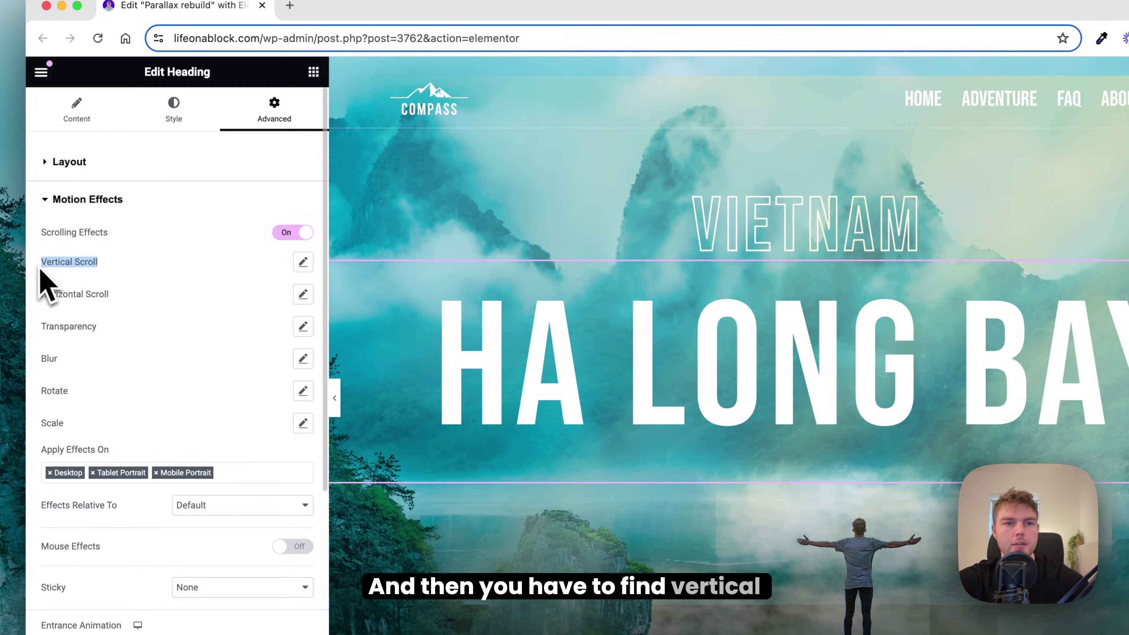
pyautogui.click(303, 262)
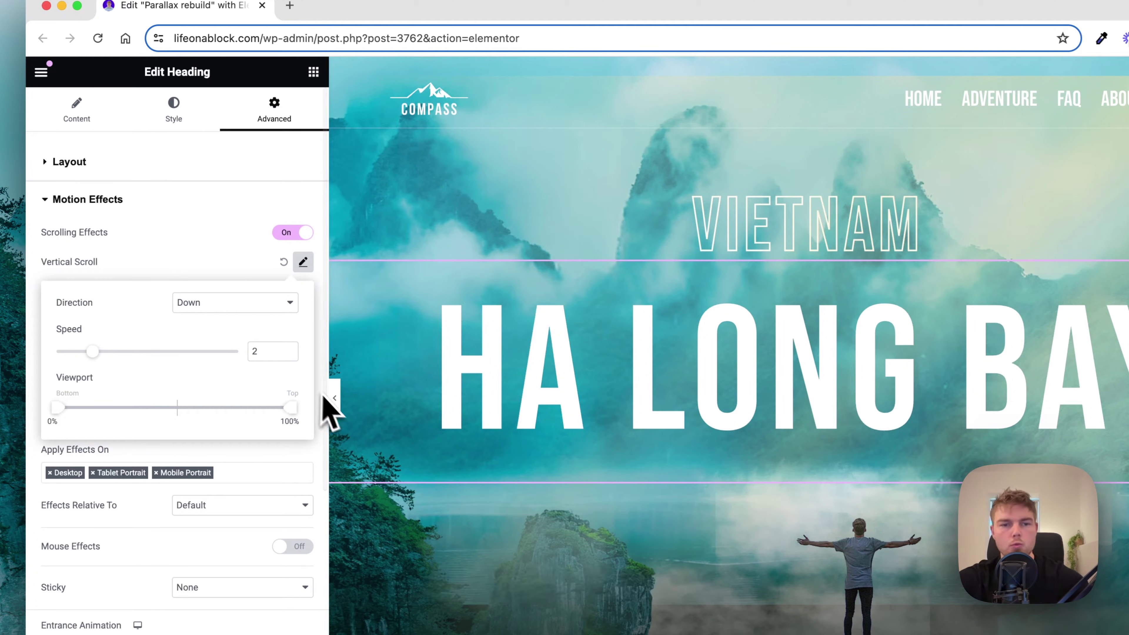
pyautogui.click(334, 398)
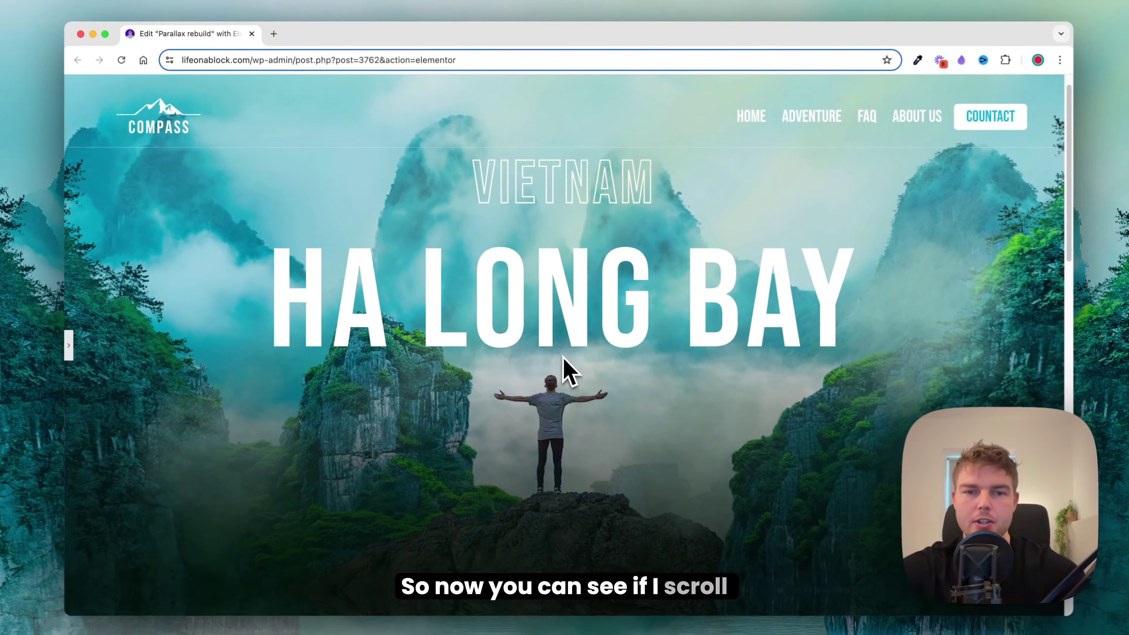
# - Set the heading's Sticky motion effect to Top, then preview it staying pinned while scrolling
pyautogui.scroll(-2, 659, 431)
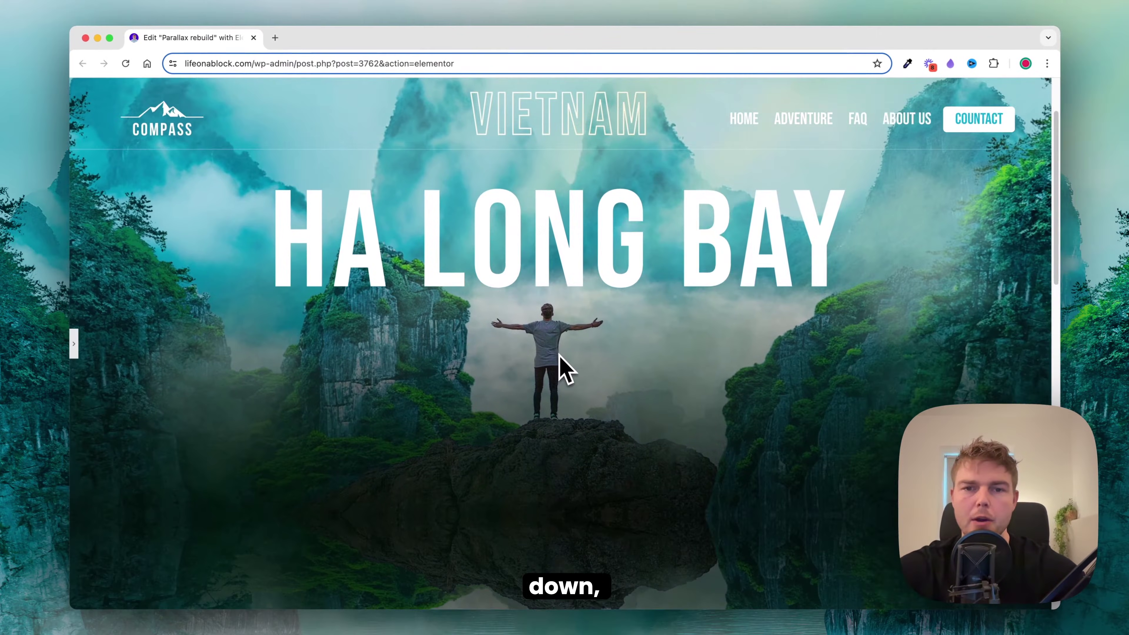
pyautogui.scroll(-5, 561, 368)
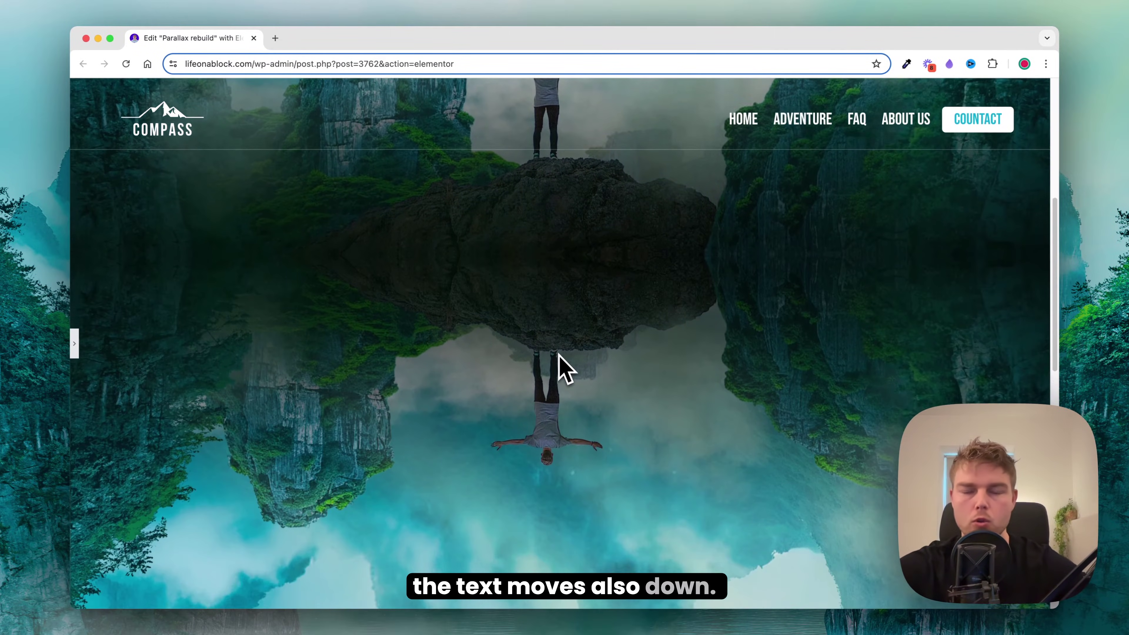
pyautogui.scroll(7, 558, 352)
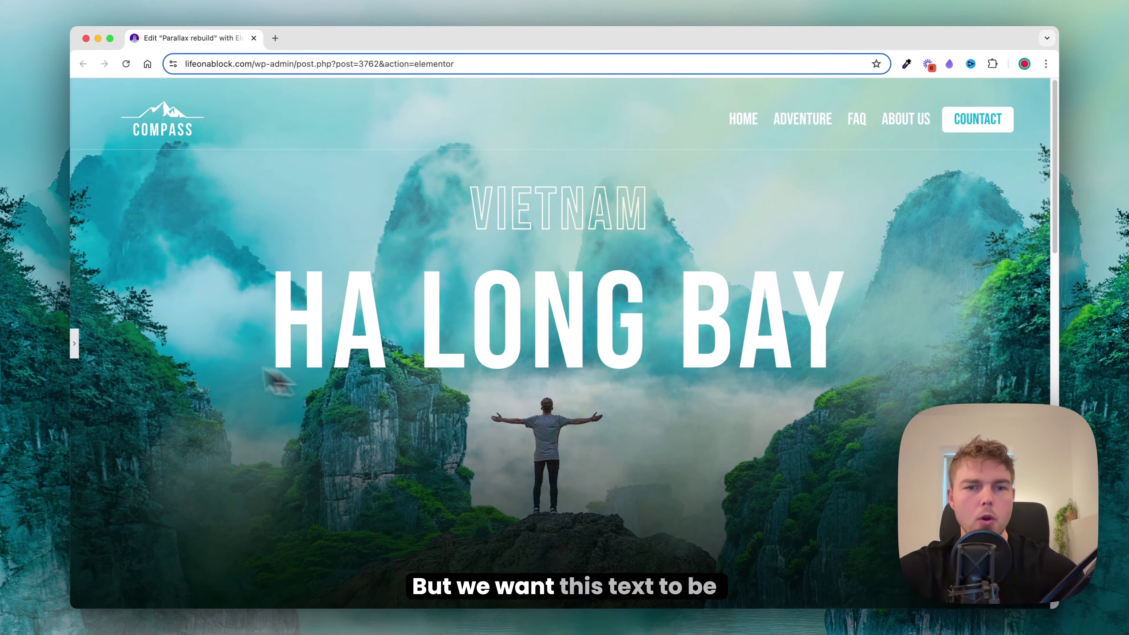
pyautogui.click(83, 347)
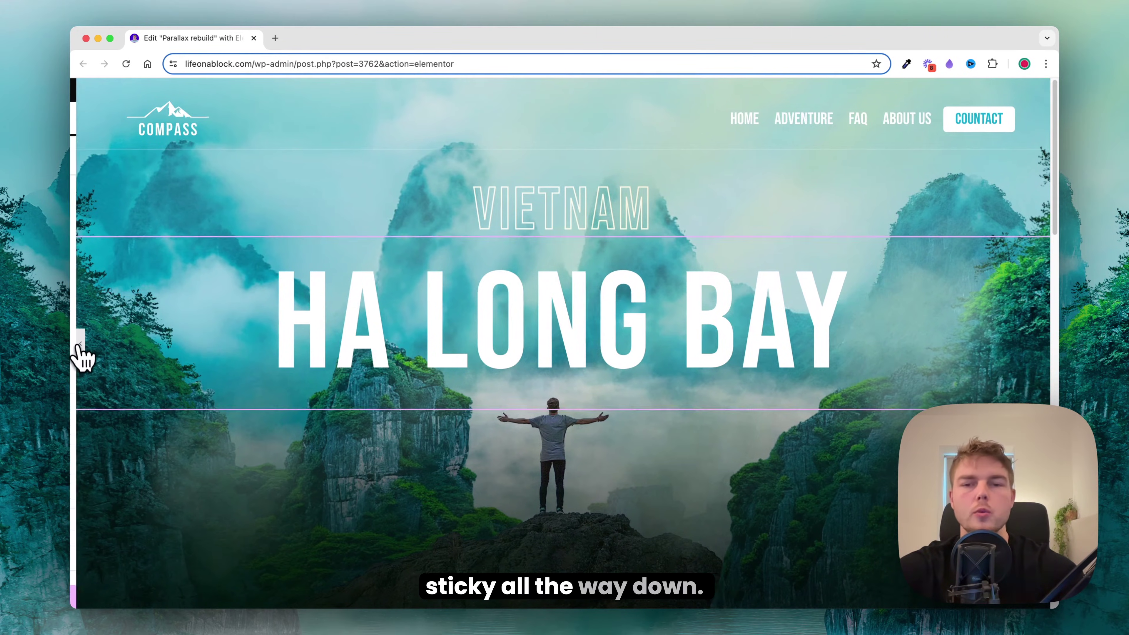
pyautogui.scroll(-4, 217, 318)
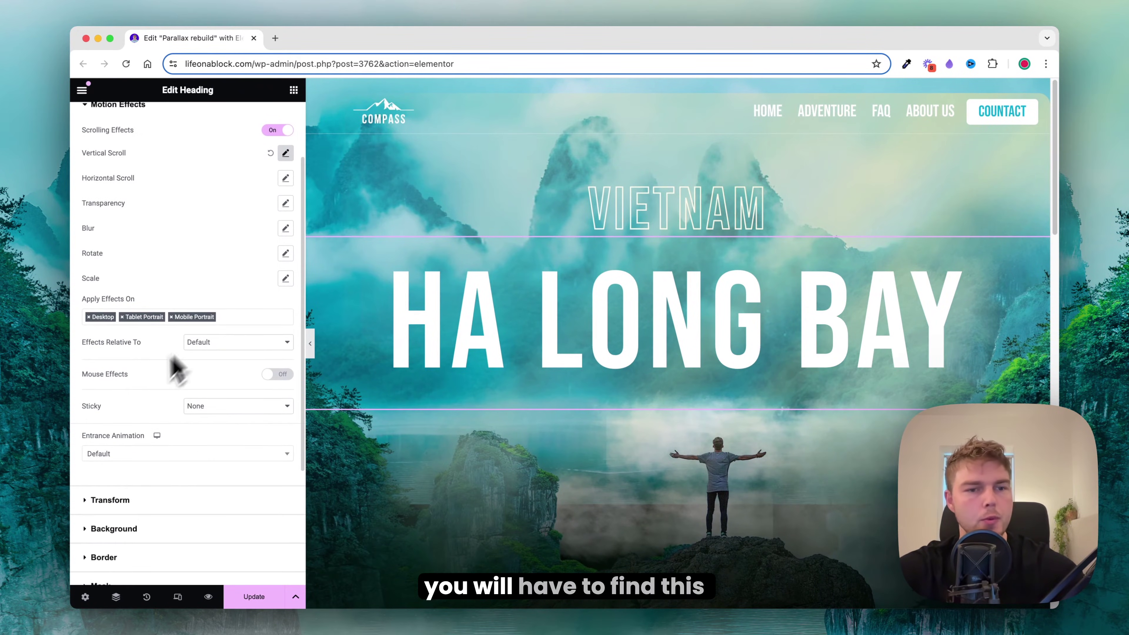
pyautogui.moveTo(110, 410); pyautogui.dragTo(82, 410)
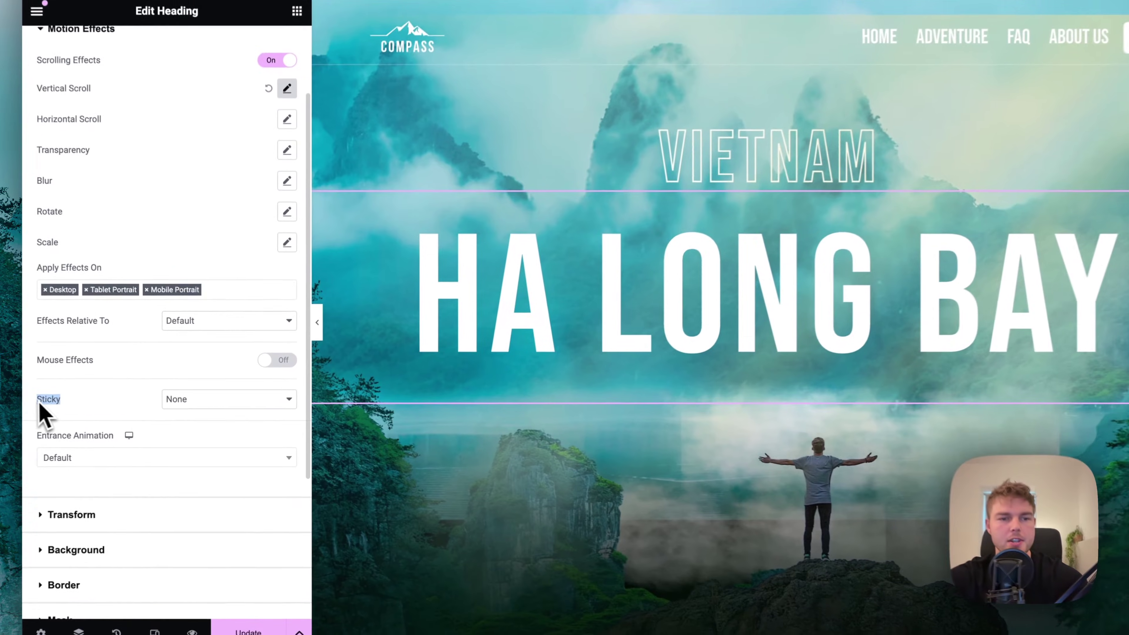
pyautogui.click(182, 399)
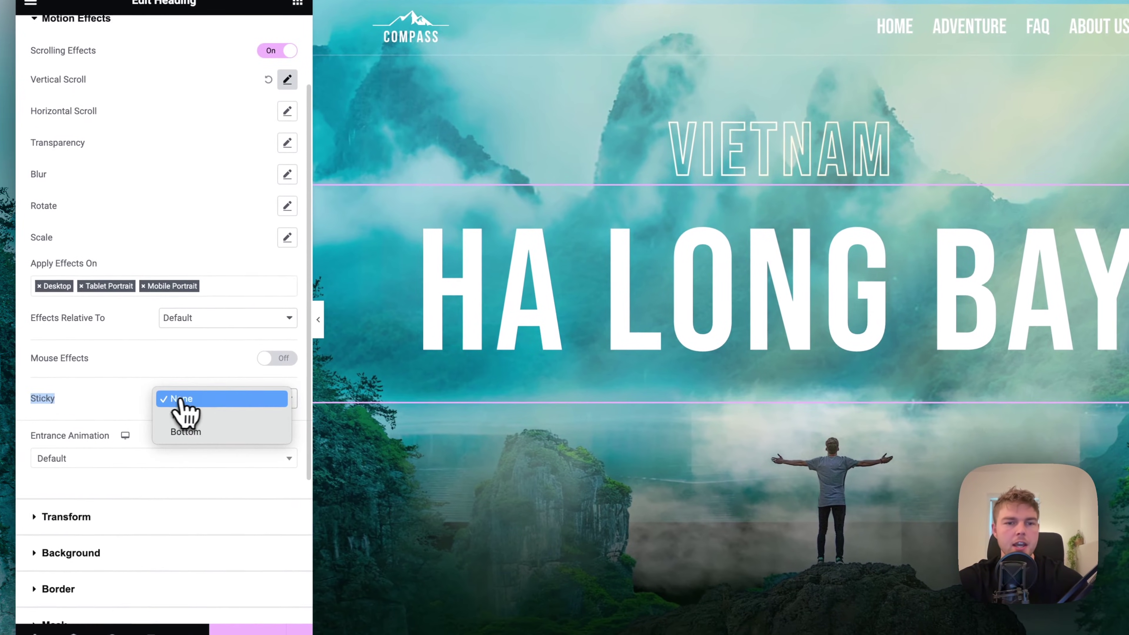
pyautogui.click(196, 416)
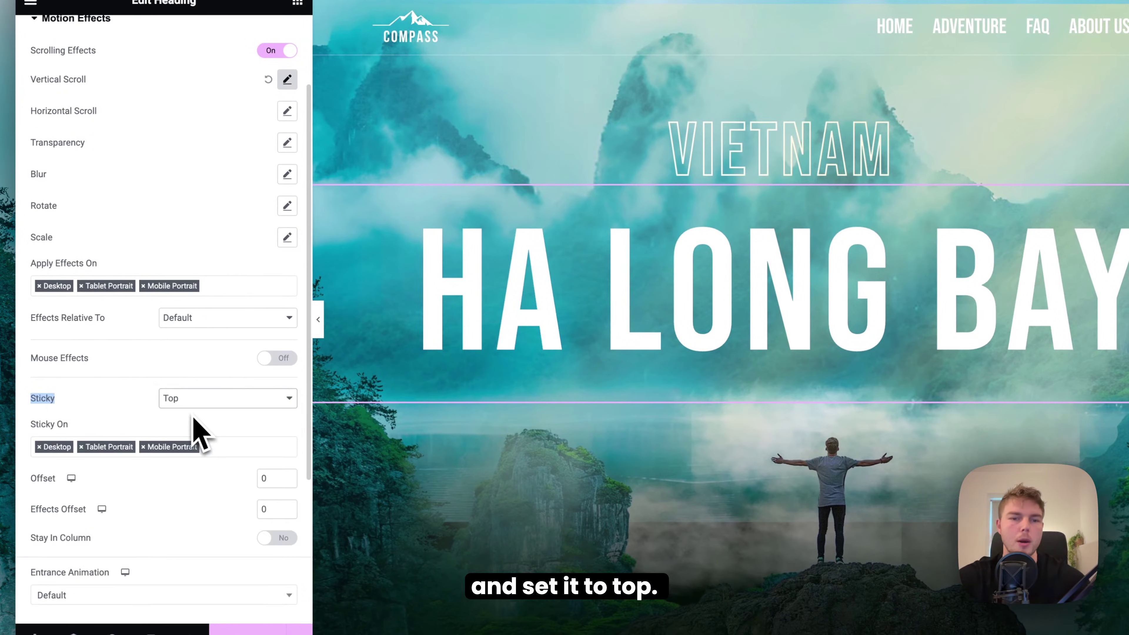
pyautogui.click(318, 319)
pyautogui.scroll(-5, 445, 382)
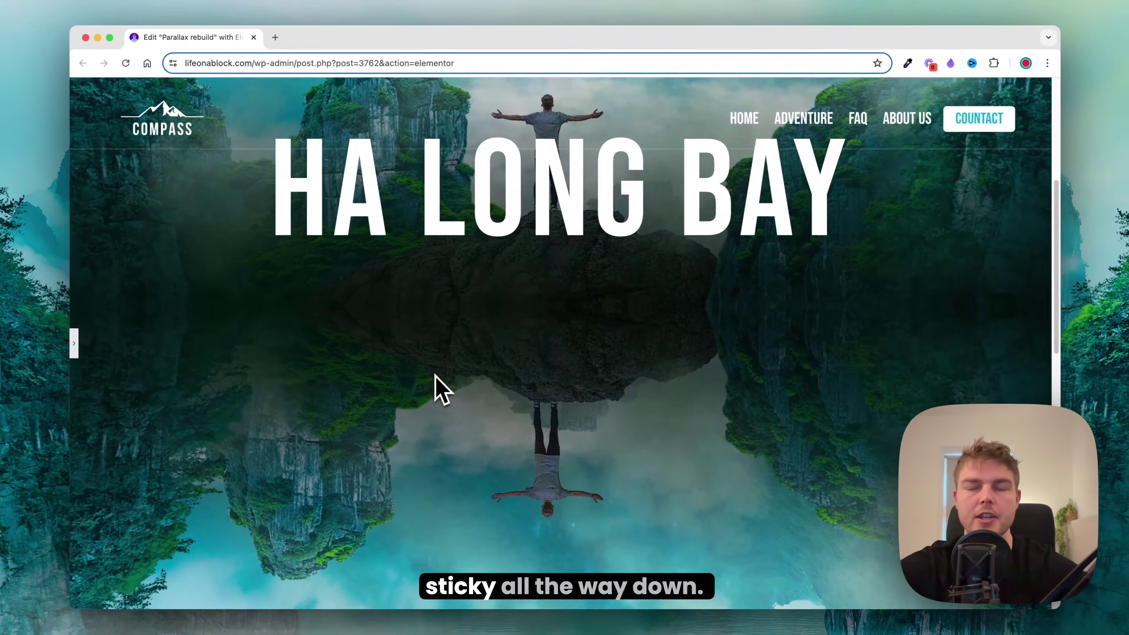
pyautogui.scroll(-10, 433, 382)
pyautogui.scroll(4, 409, 381)
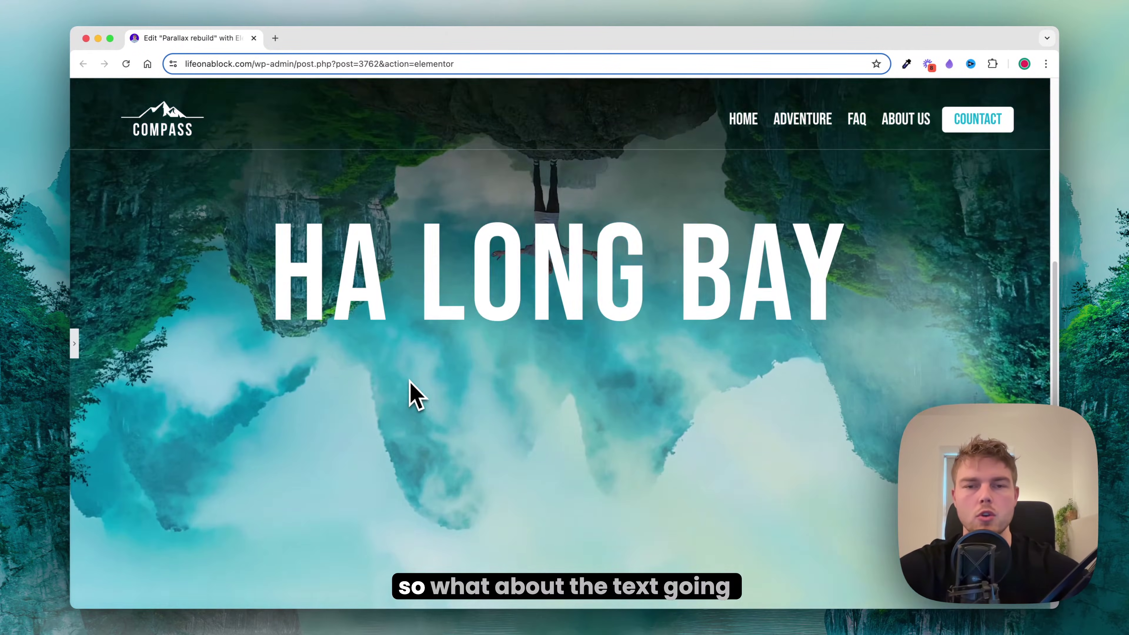
pyautogui.scroll(6, 410, 381)
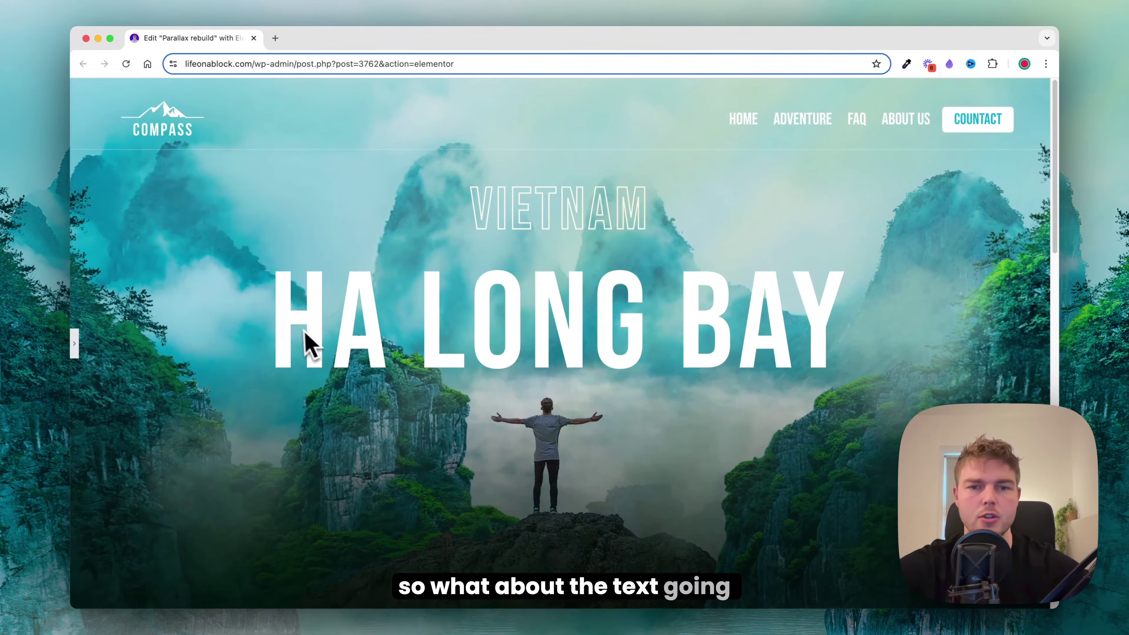
pyautogui.scroll(-4, 444, 454)
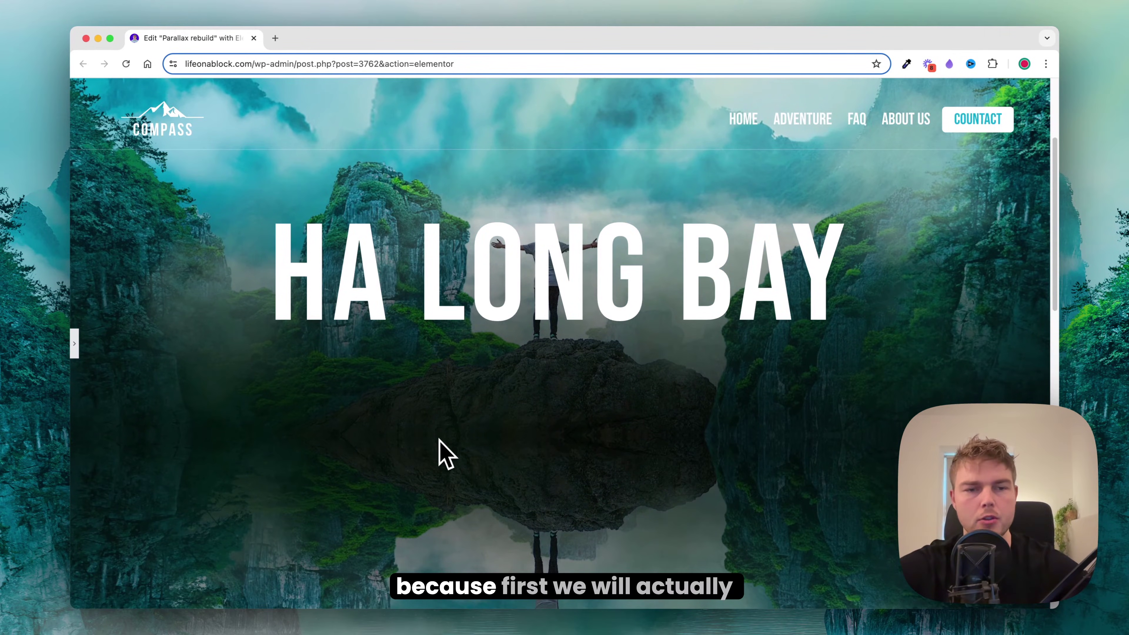
pyautogui.scroll(4, 444, 453)
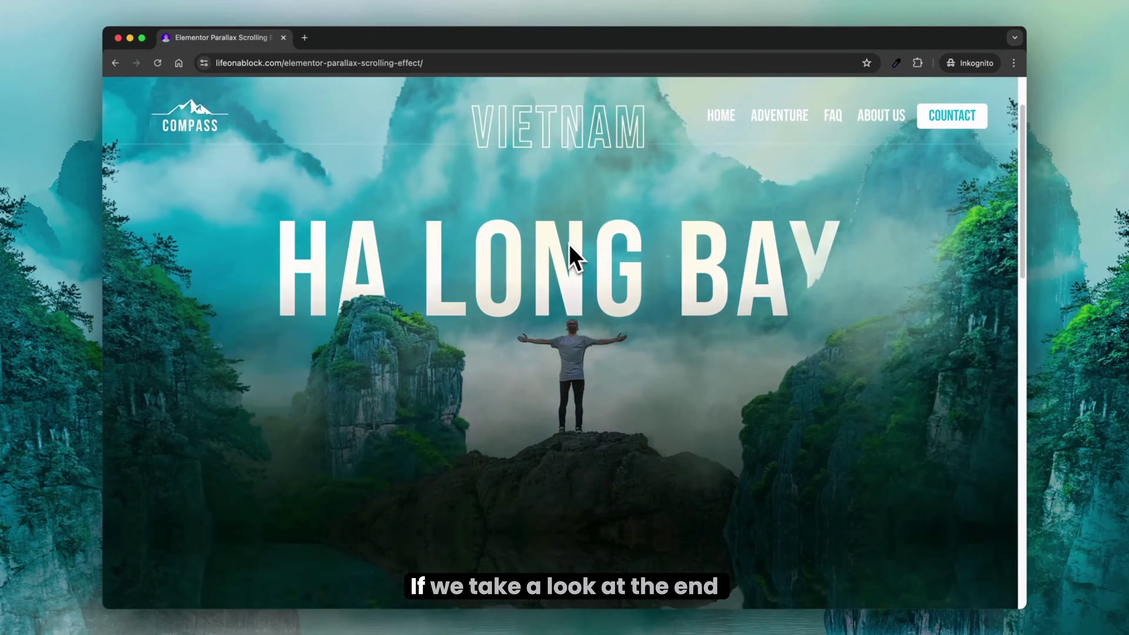
pyautogui.scroll(2, 570, 254)
pyautogui.scroll(-1, 571, 256)
pyautogui.scroll(-2, 571, 255)
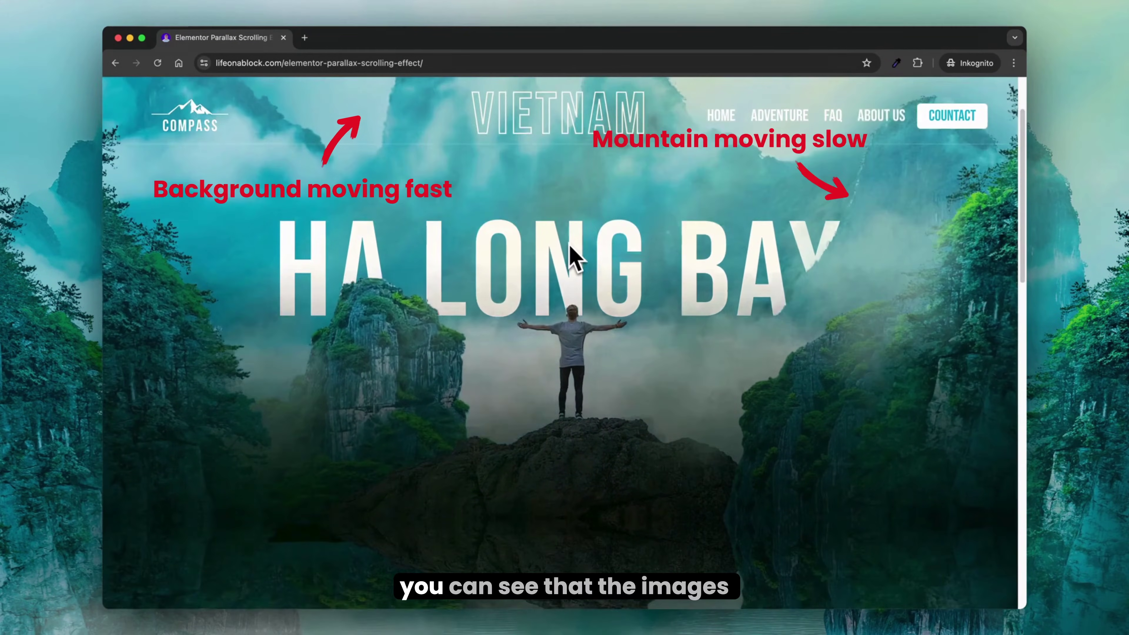
pyautogui.scroll(-1, 571, 256)
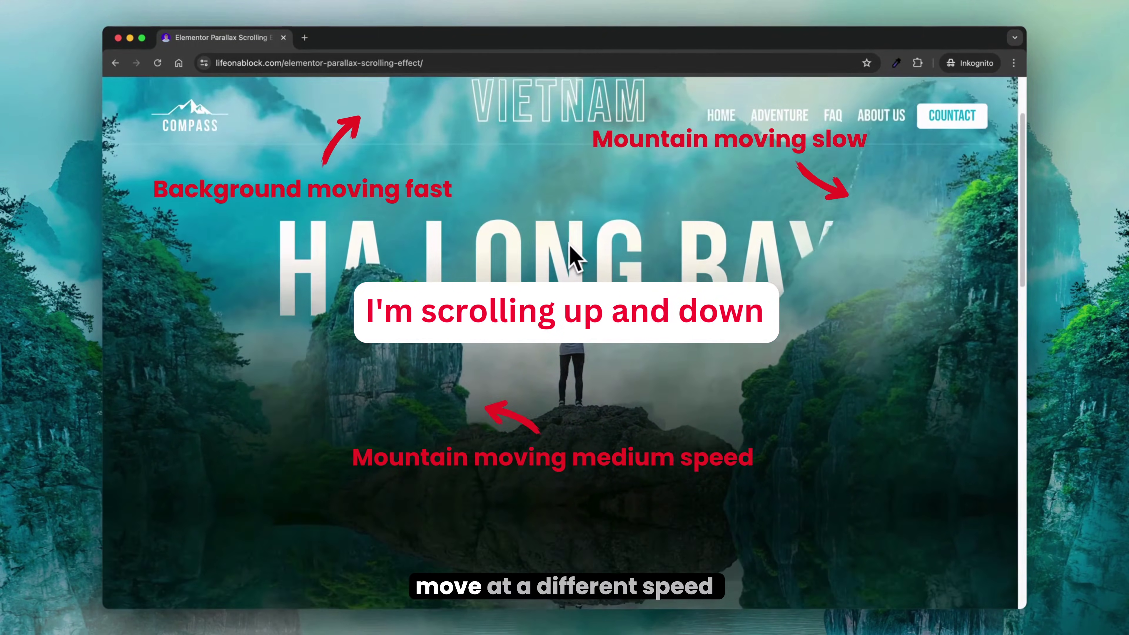
pyautogui.scroll(2, 571, 256)
pyautogui.scroll(-3, 571, 256)
pyautogui.scroll(3, 571, 256)
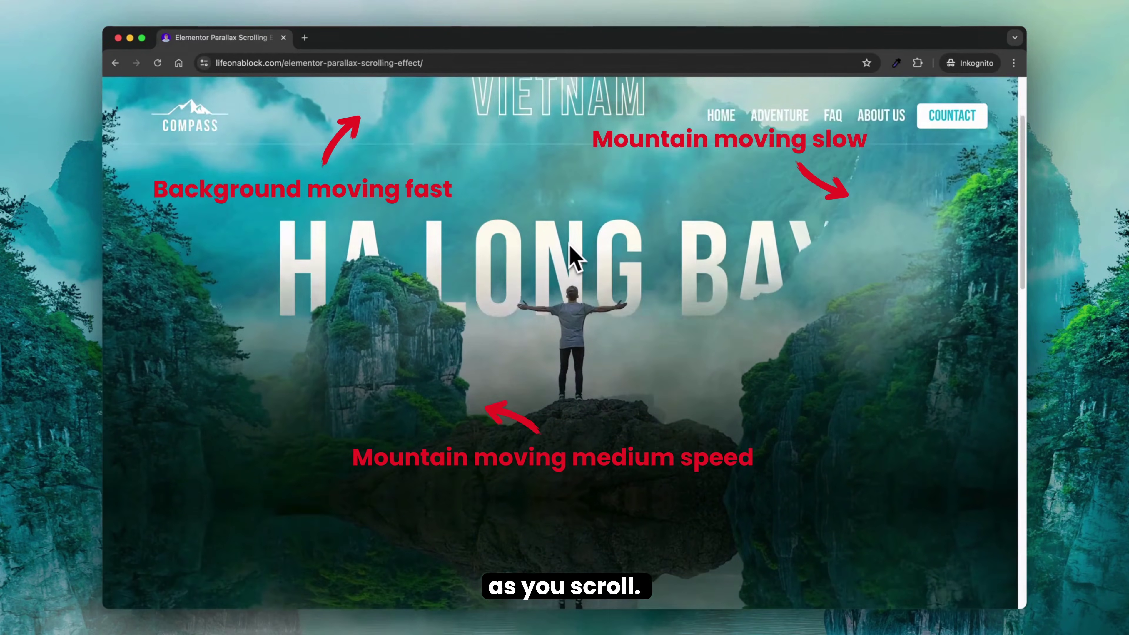
pyautogui.scroll(-3, 571, 256)
pyautogui.scroll(-5, 571, 256)
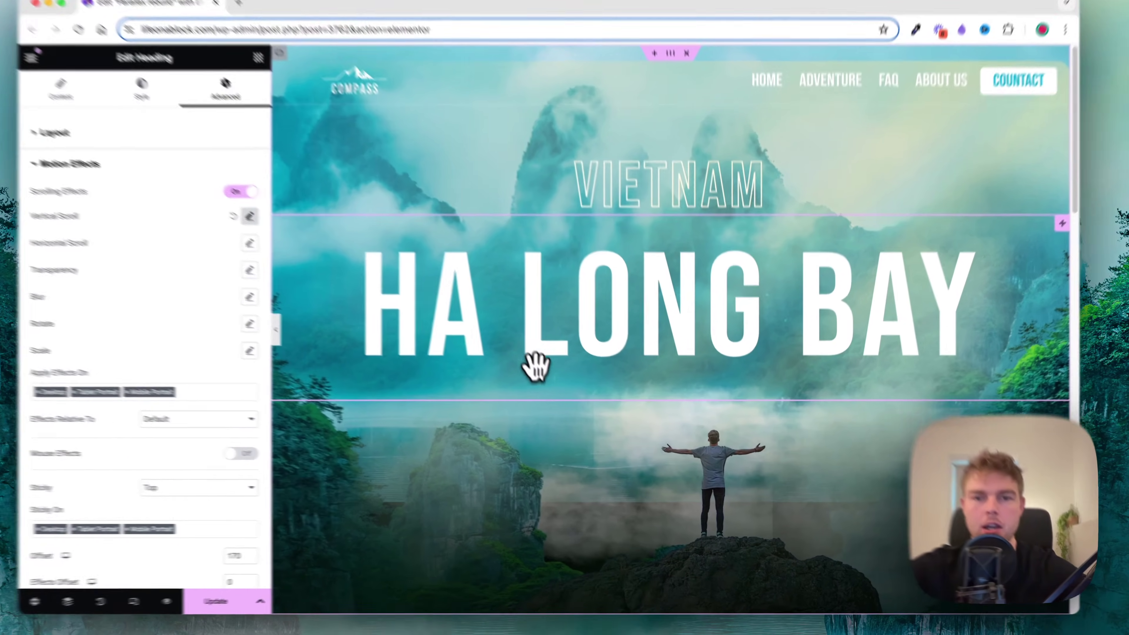
# - Select the Background-0 image layer from the Navigator
pyautogui.rightClick(548, 363)
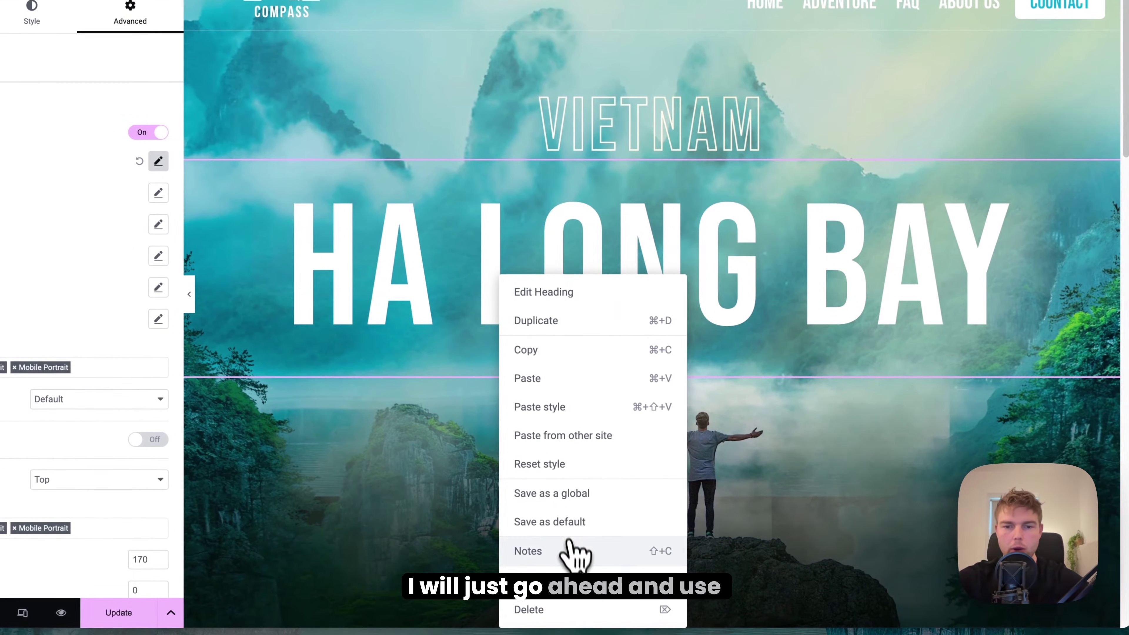
pyautogui.click(559, 587)
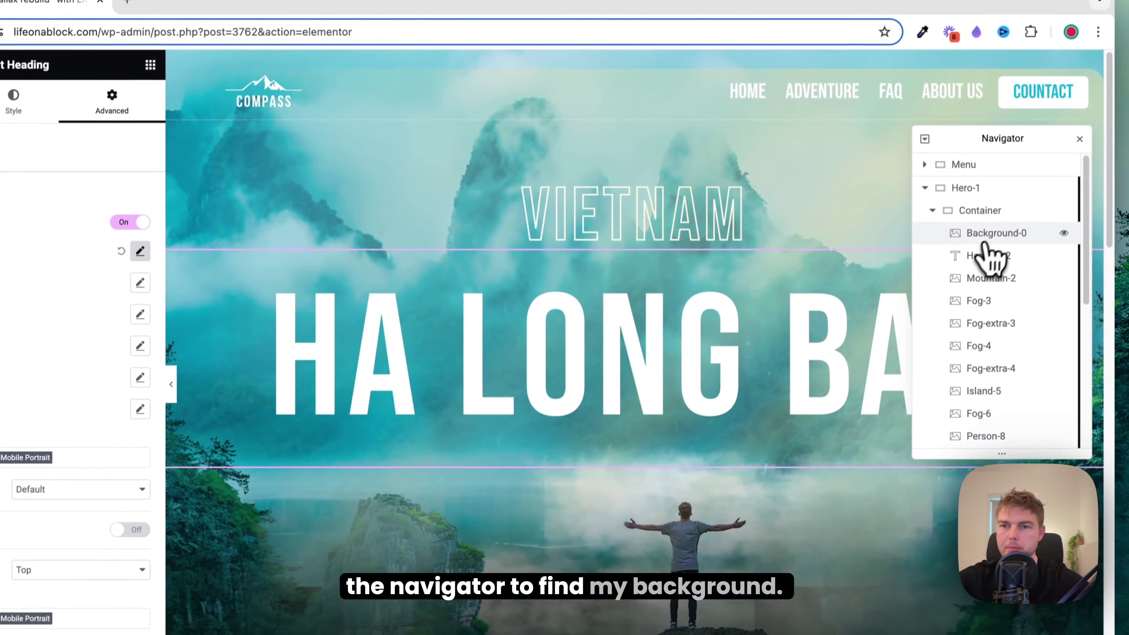
pyautogui.click(992, 244)
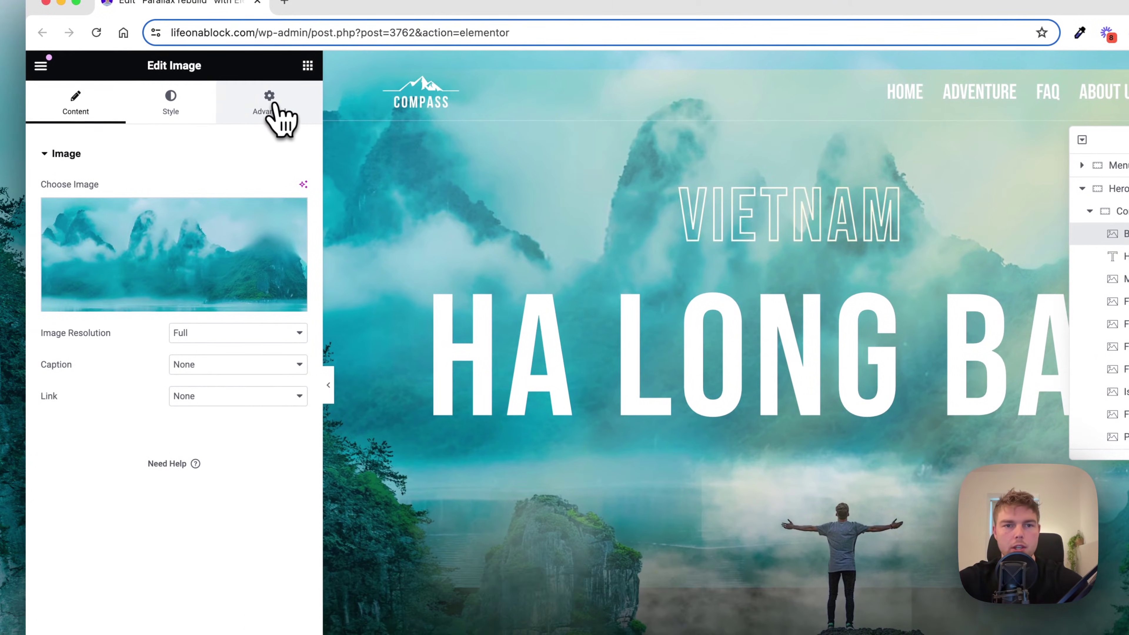
# - Turn on Scrolling Effects for Background-0 with Vertical Scroll Up at speed 6
pyautogui.click(285, 107)
pyautogui.scroll(-6, 165, 446)
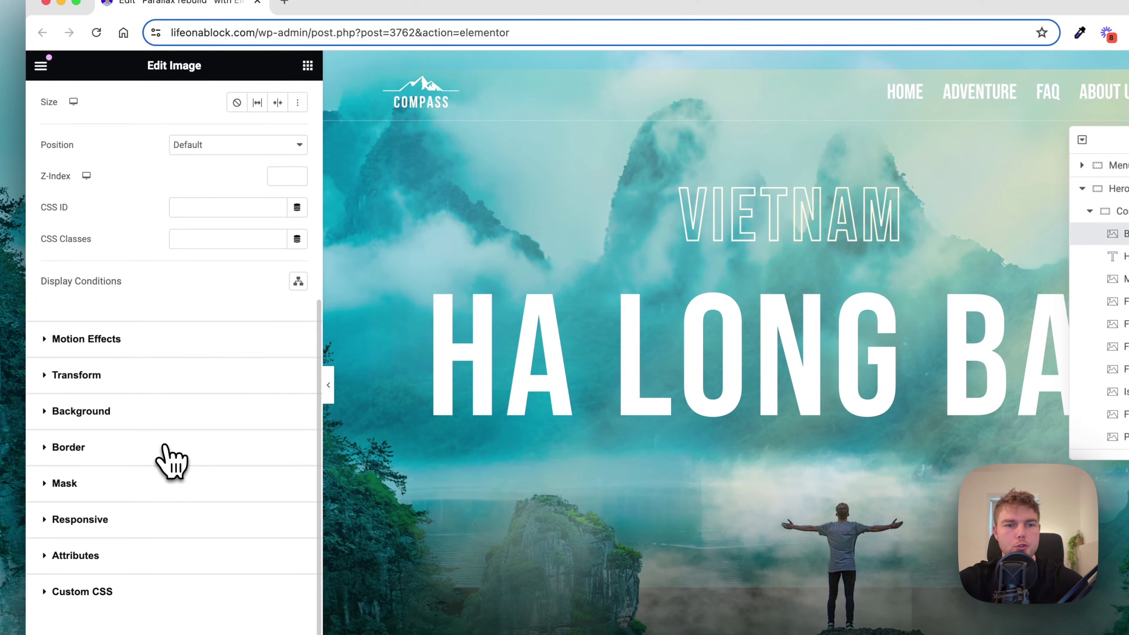
pyautogui.click(110, 355)
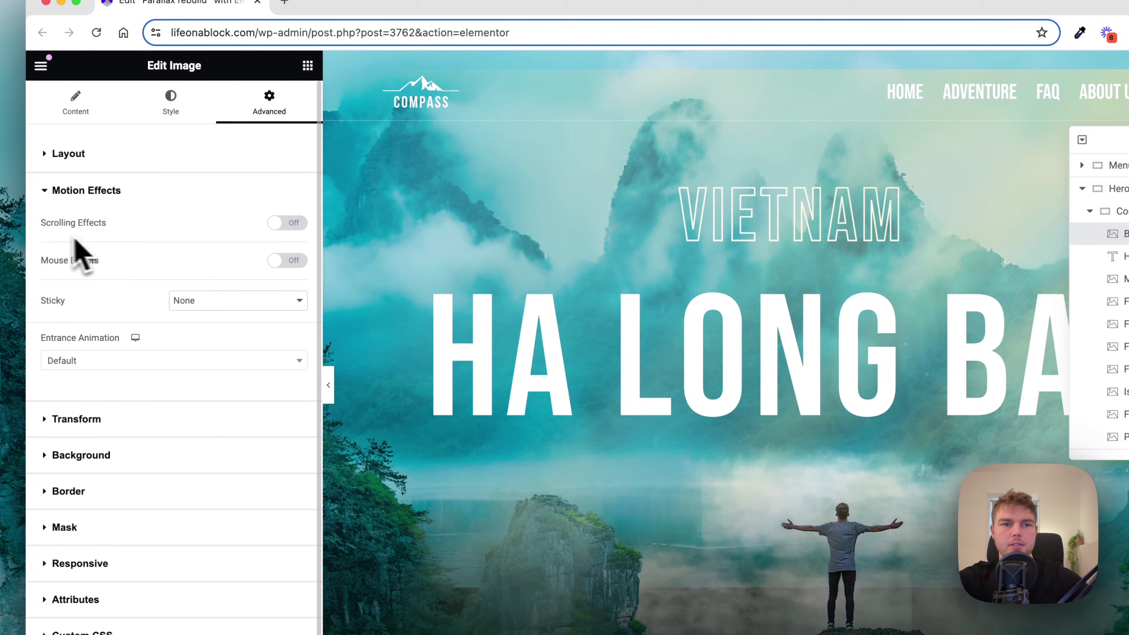
pyautogui.click(291, 222)
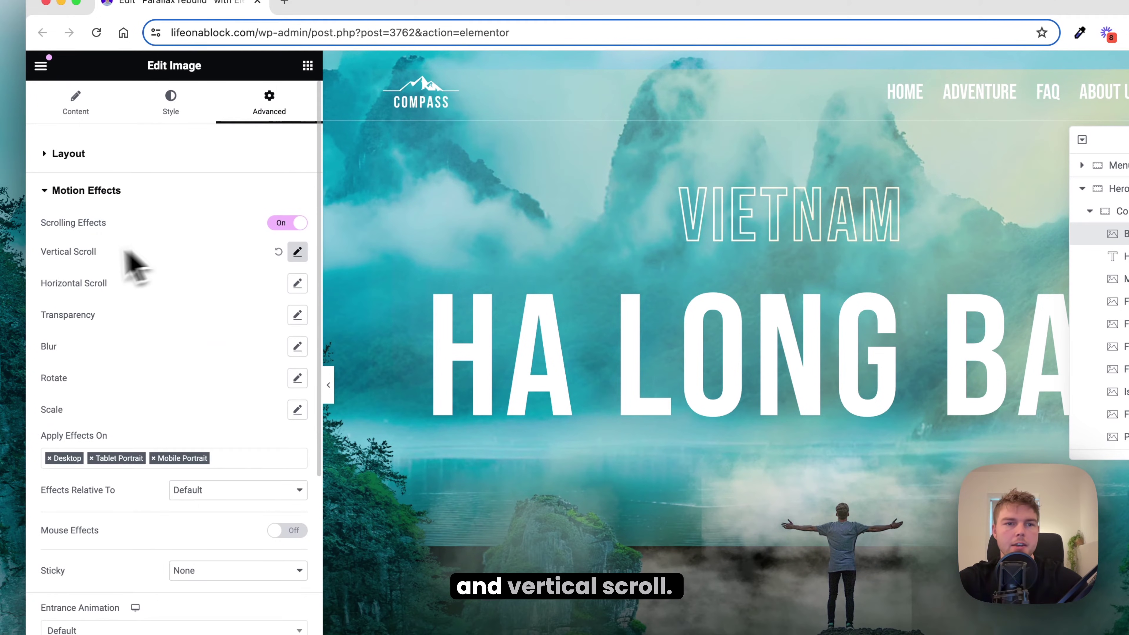
pyautogui.click(297, 252)
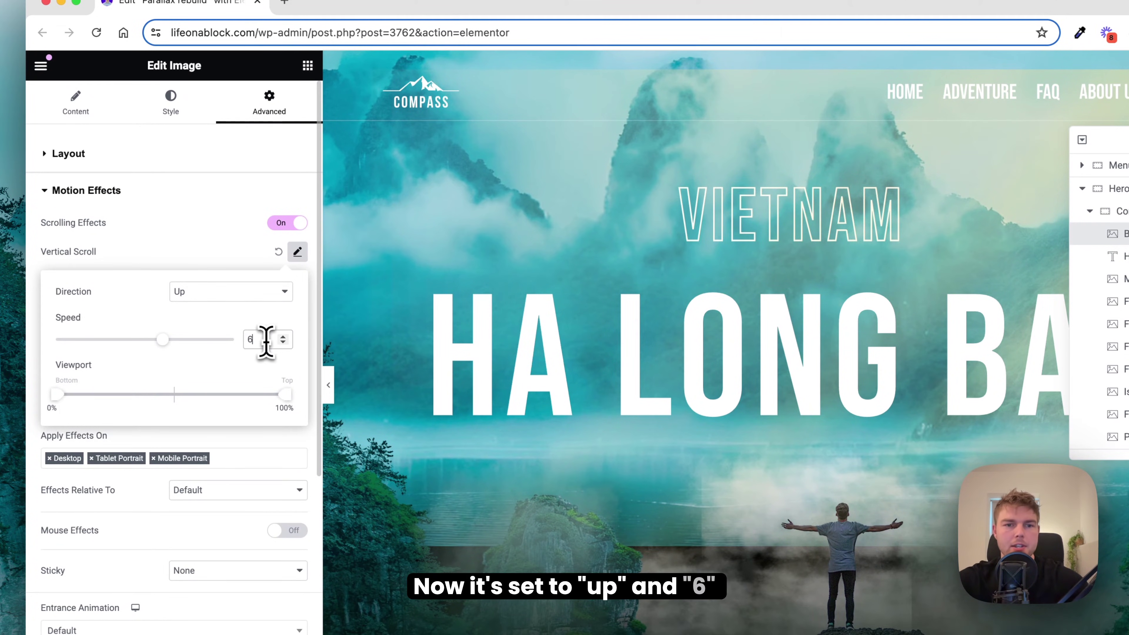
pyautogui.click(325, 386)
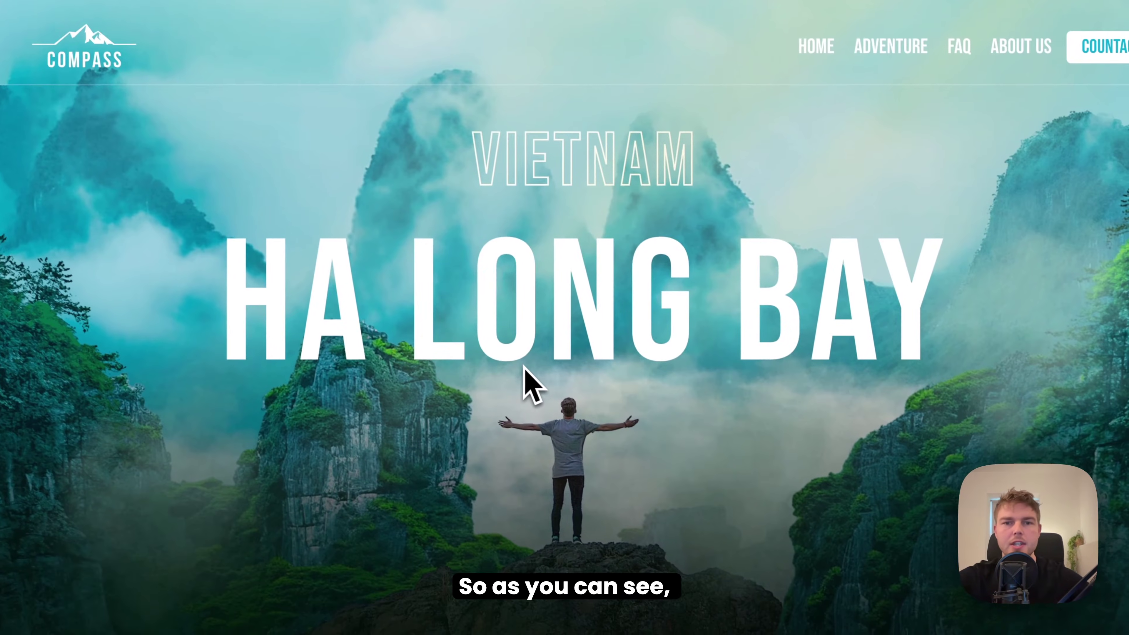
pyautogui.scroll(-2, 526, 382)
pyautogui.scroll(-2, 522, 364)
pyautogui.scroll(3, 518, 374)
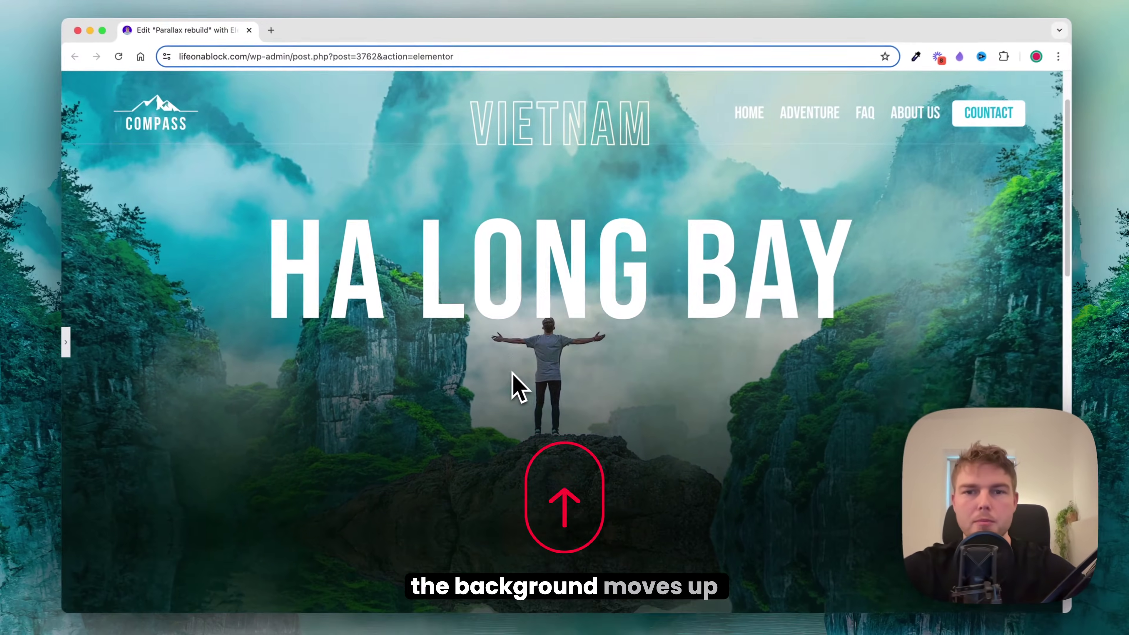
pyautogui.scroll(-5, 515, 385)
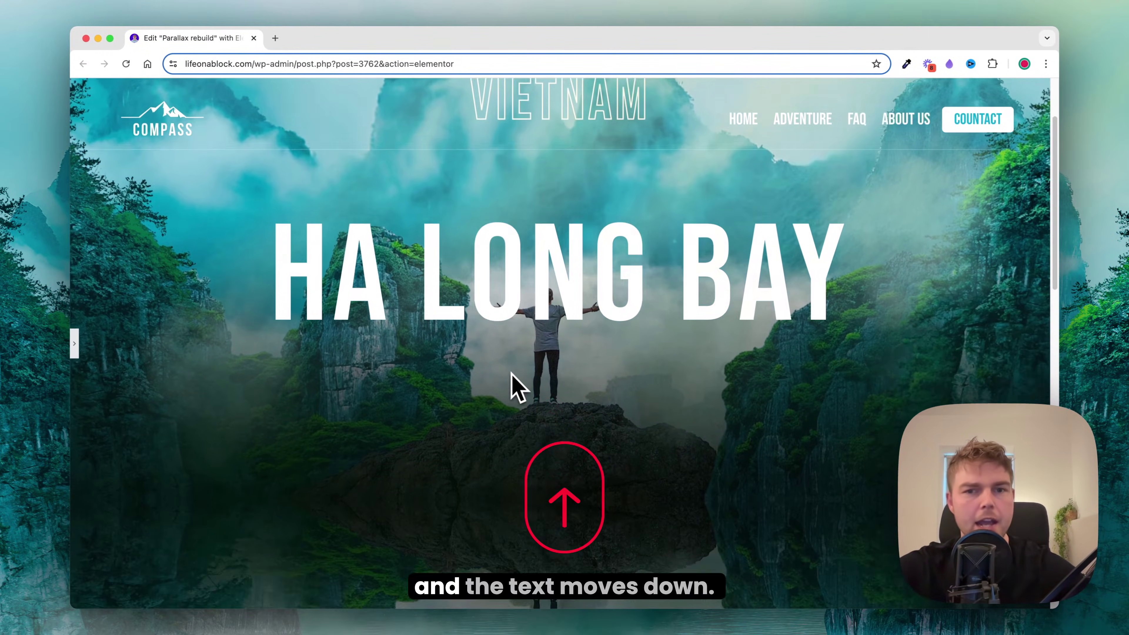
pyautogui.scroll(5, 511, 375)
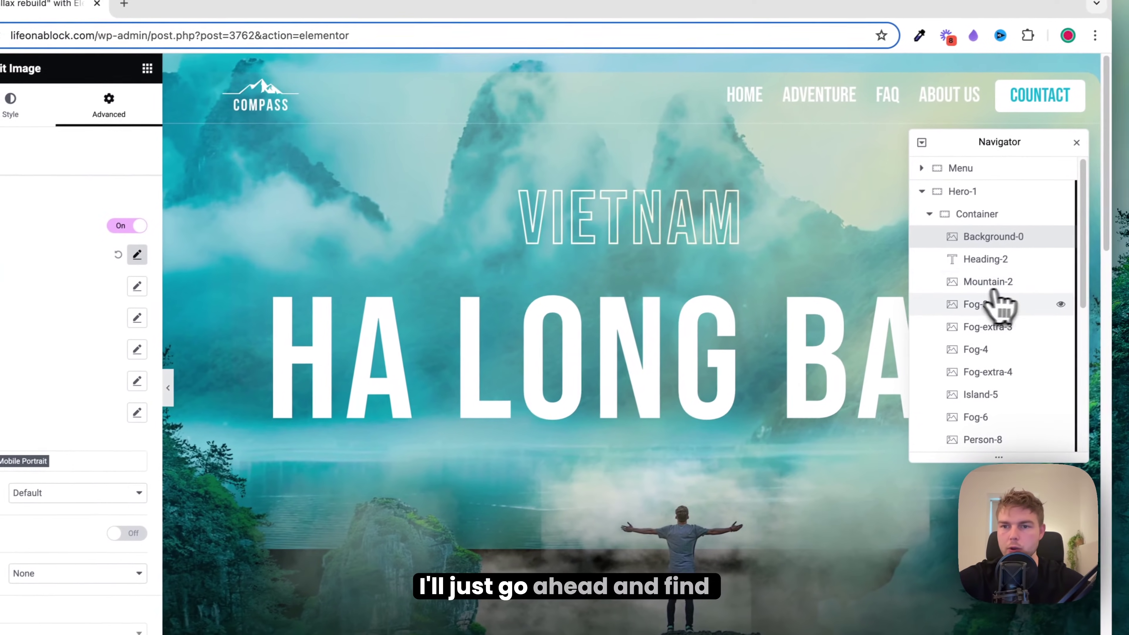
# - Select Mountain-2 and enable its Scrolling Effects with Vertical Scroll Up at speed 3
pyautogui.click(995, 284)
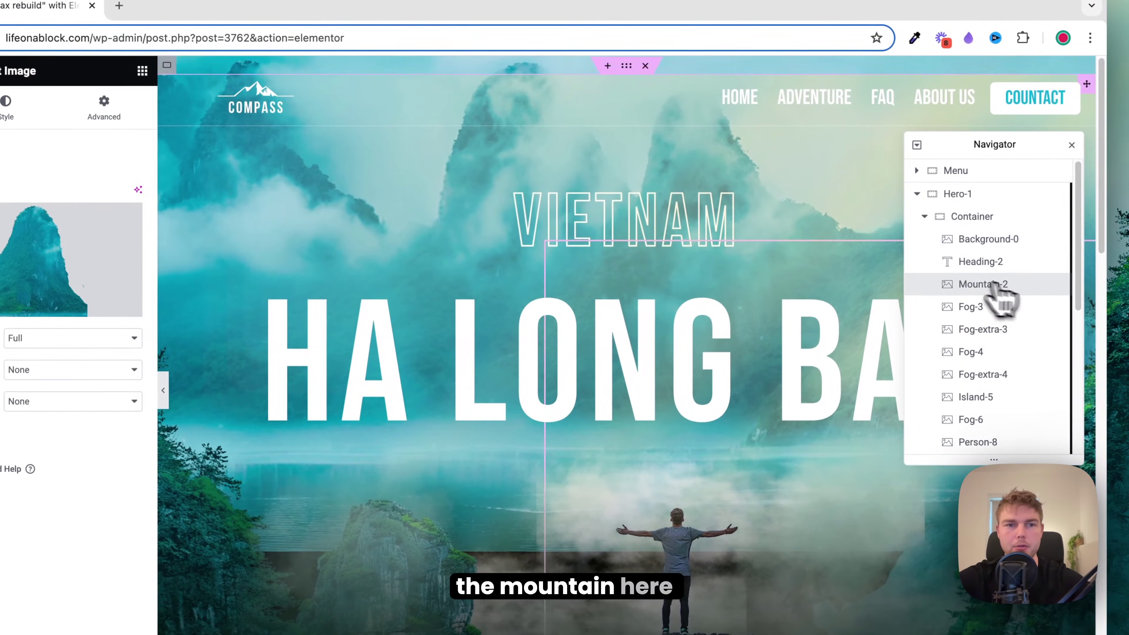
pyautogui.click(119, 119)
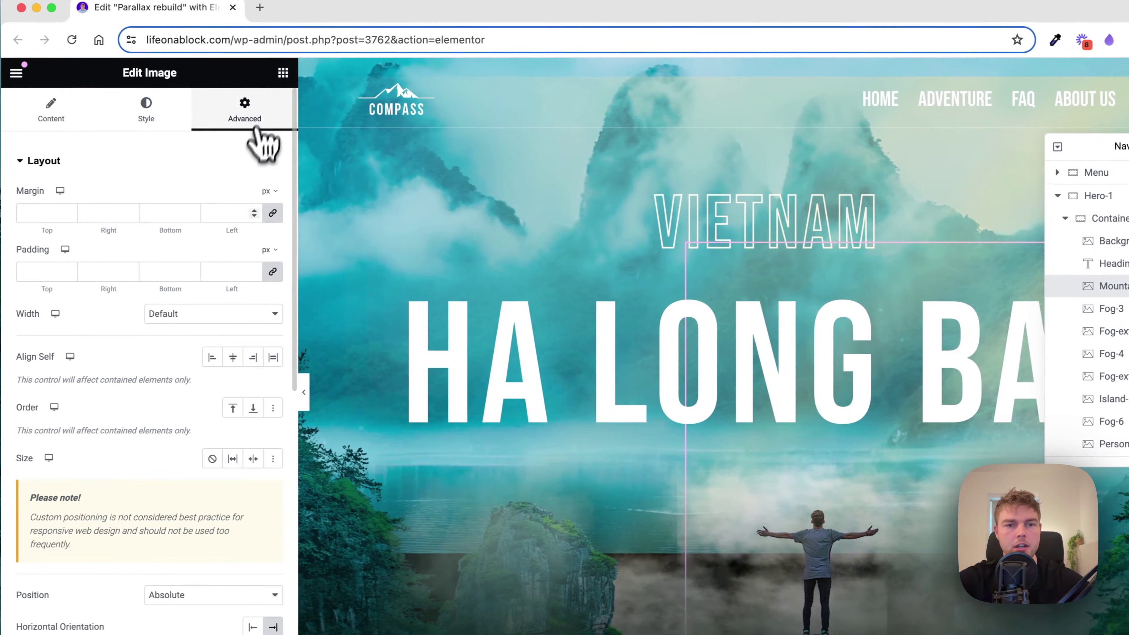
pyautogui.scroll(-10, 222, 391)
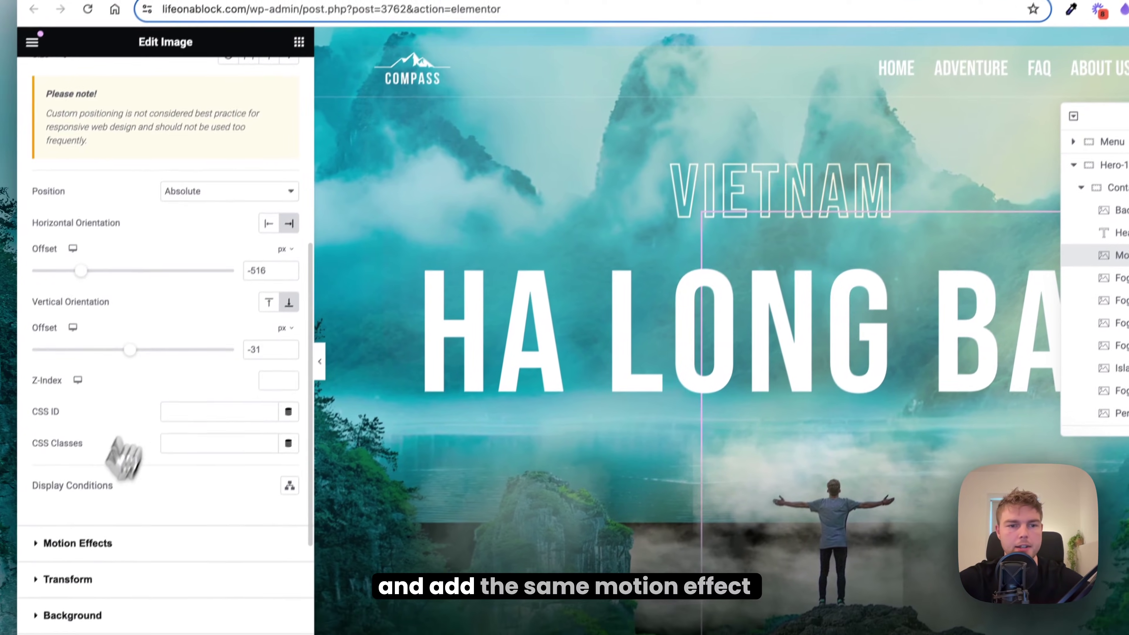
pyautogui.click(88, 562)
pyautogui.click(281, 205)
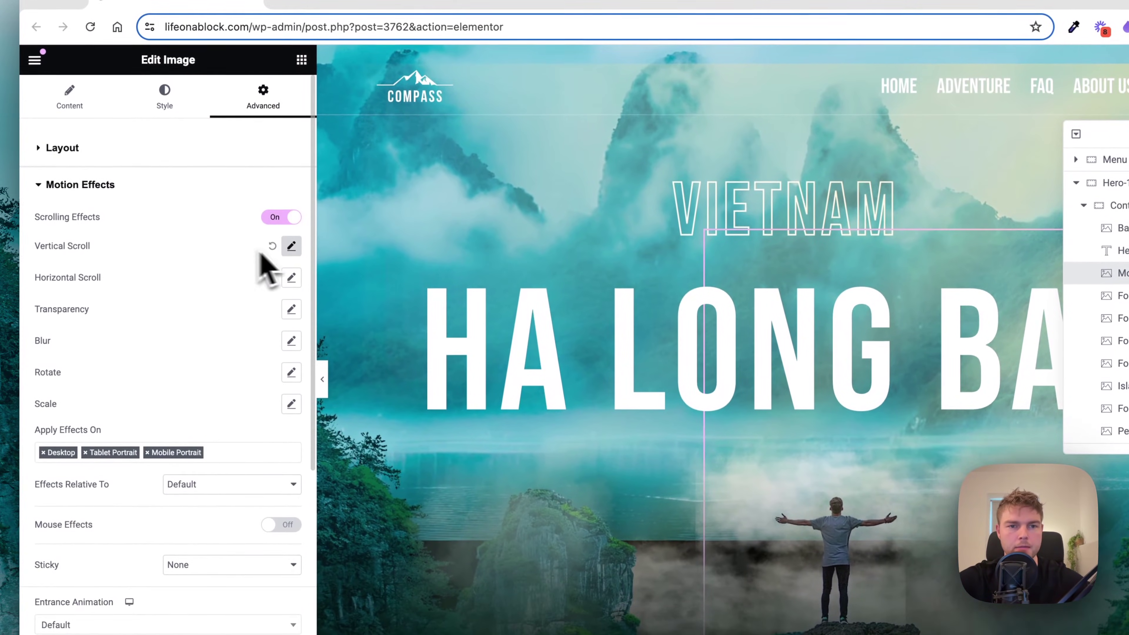
pyautogui.click(294, 248)
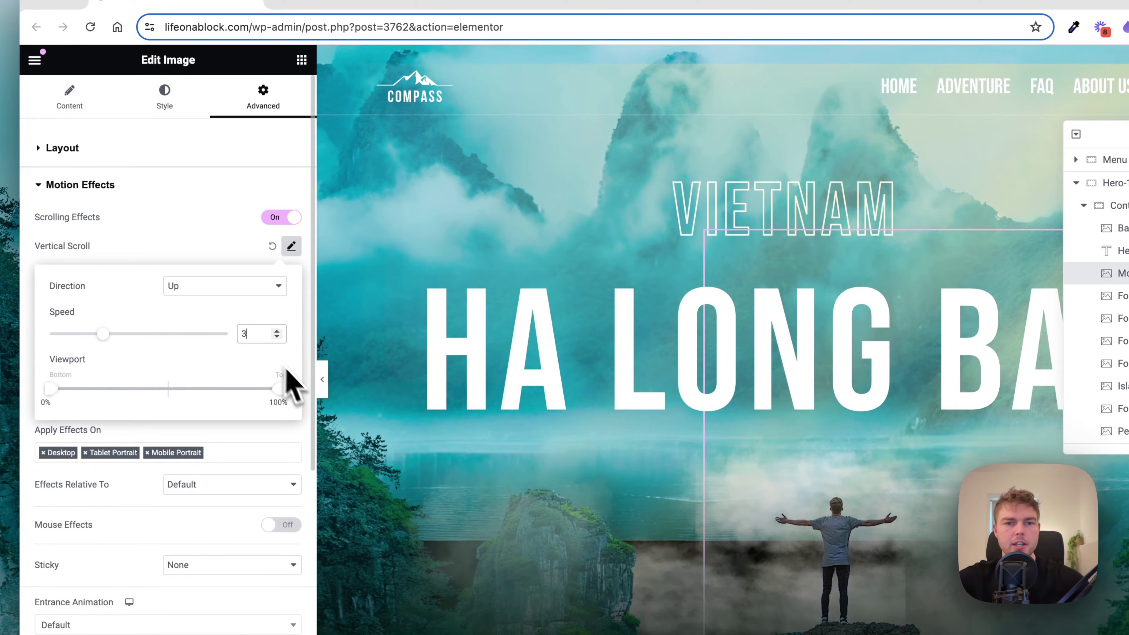
# - Collapse the editor and scroll the preview down and up to watch the mountain rise
pyautogui.click(324, 380)
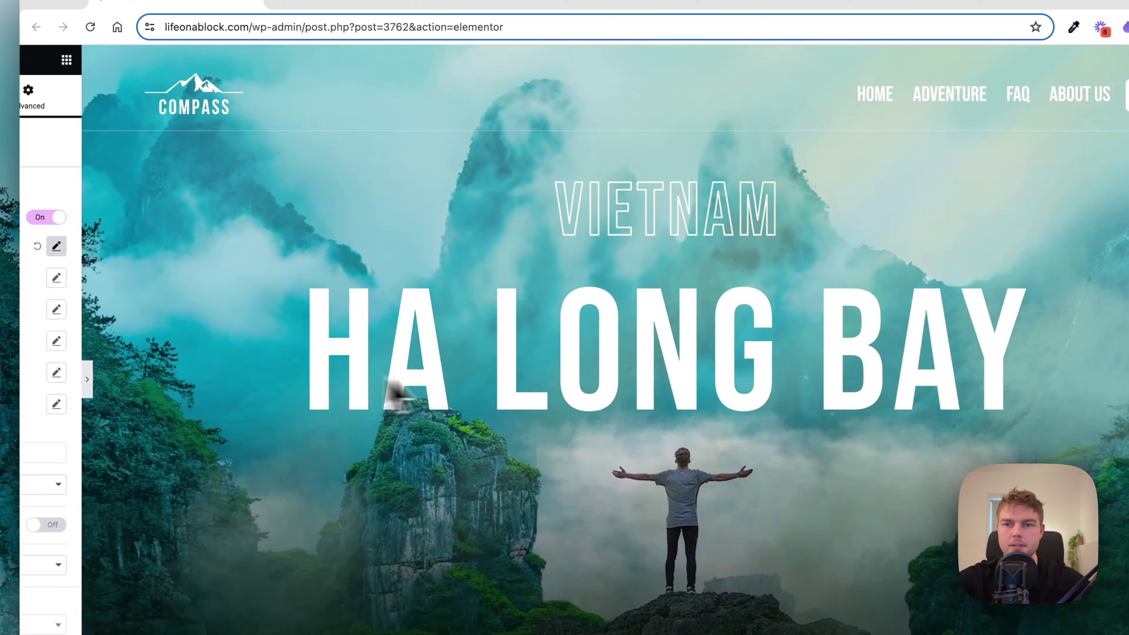
pyautogui.scroll(-5, 552, 407)
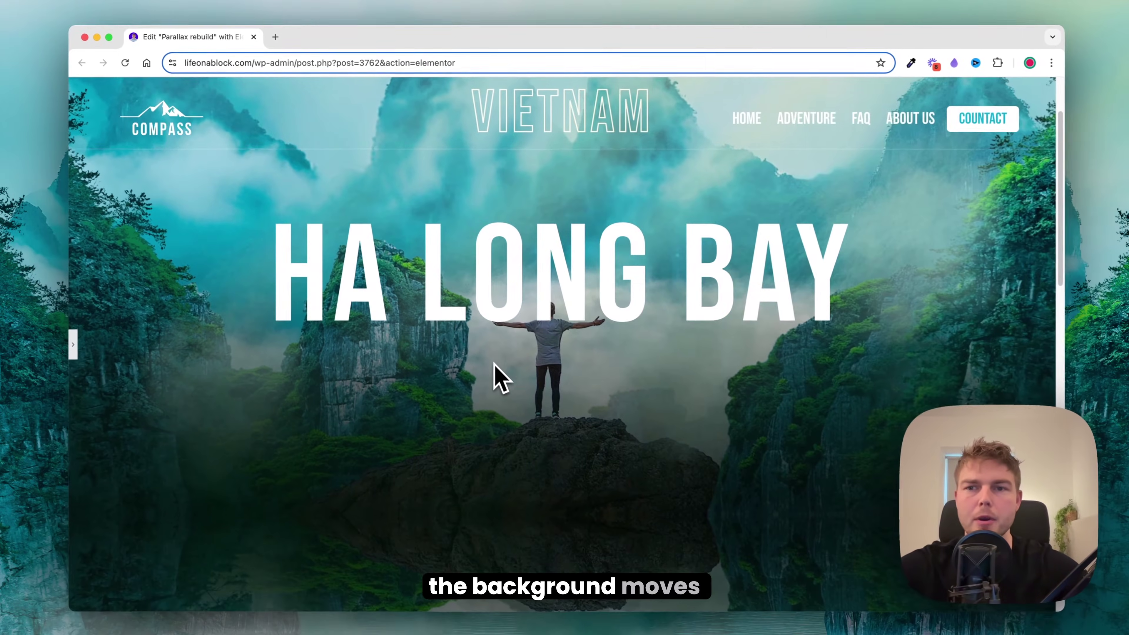
pyautogui.scroll(3, 500, 378)
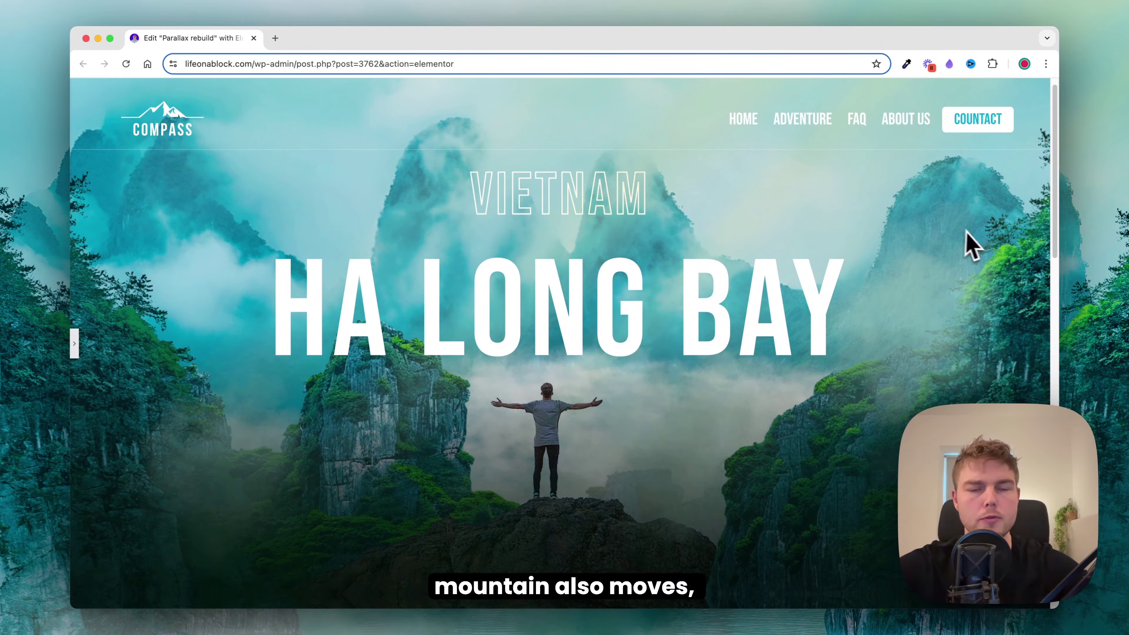
pyautogui.scroll(-4, 582, 348)
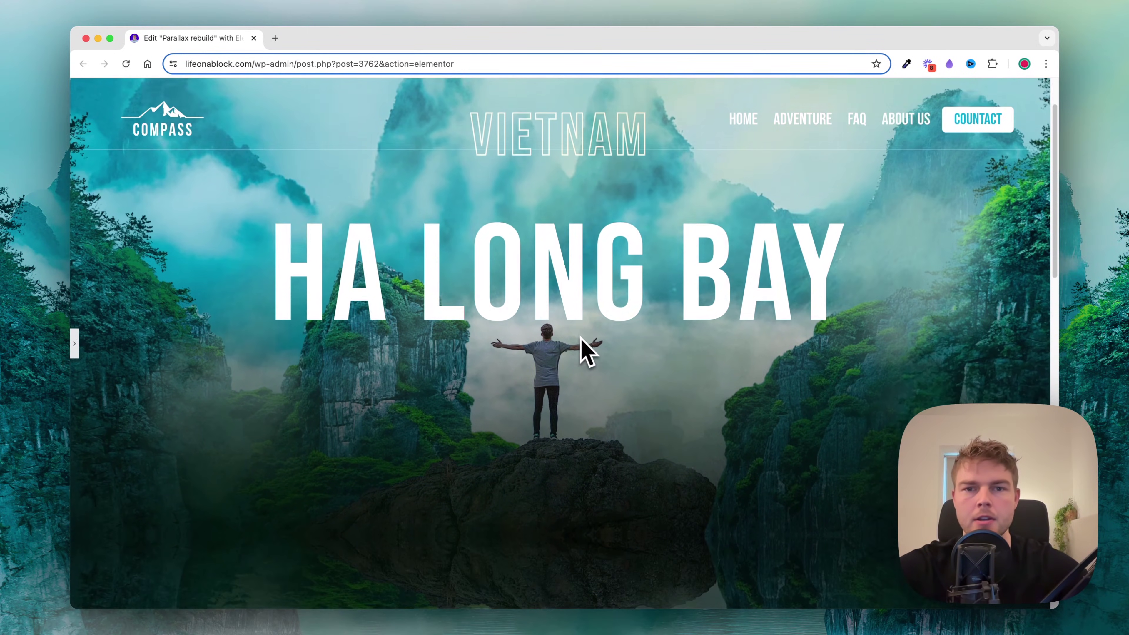
pyautogui.scroll(4, 582, 352)
pyautogui.scroll(2, 582, 351)
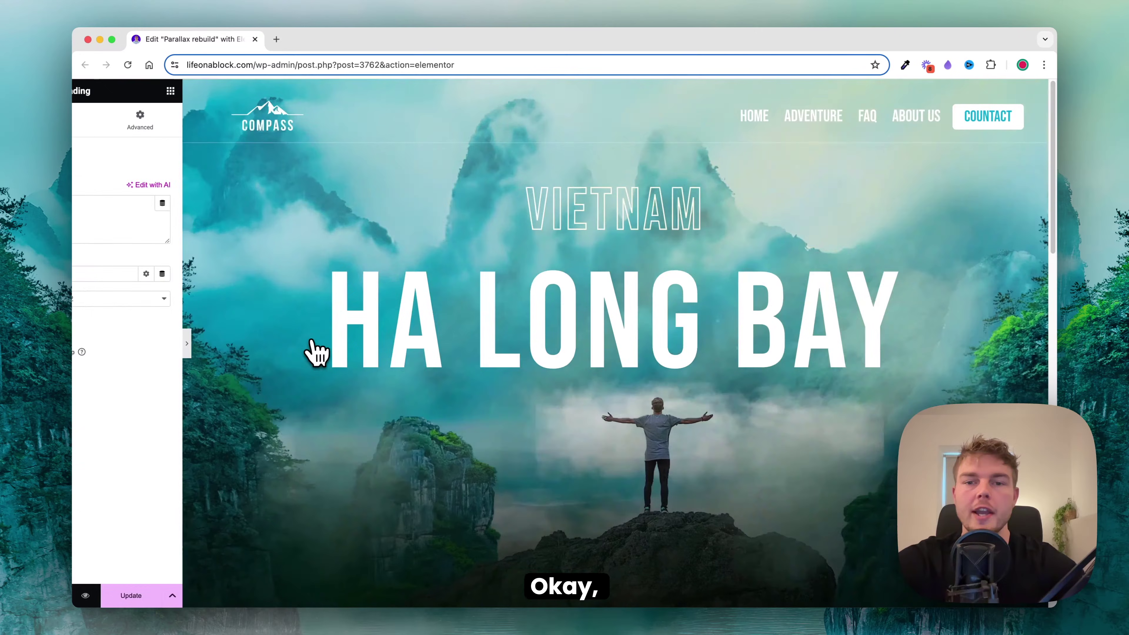
# - Preview the page full width and scroll down and up to test each layer's parallax speed
pyautogui.press('super+shift+p')
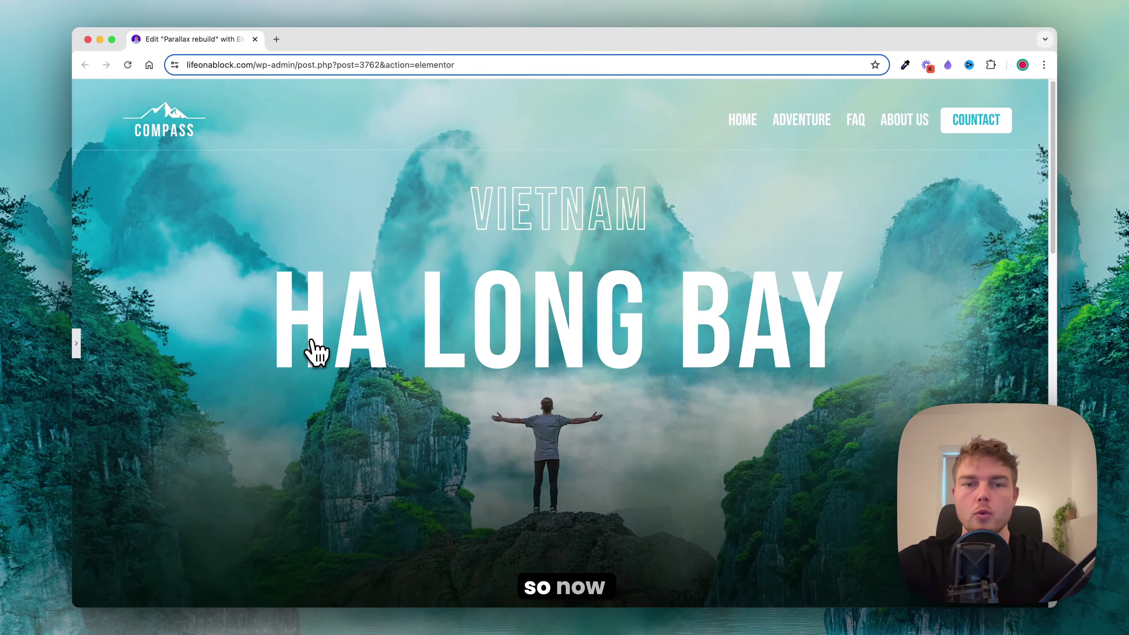
pyautogui.scroll(-5, 316, 353)
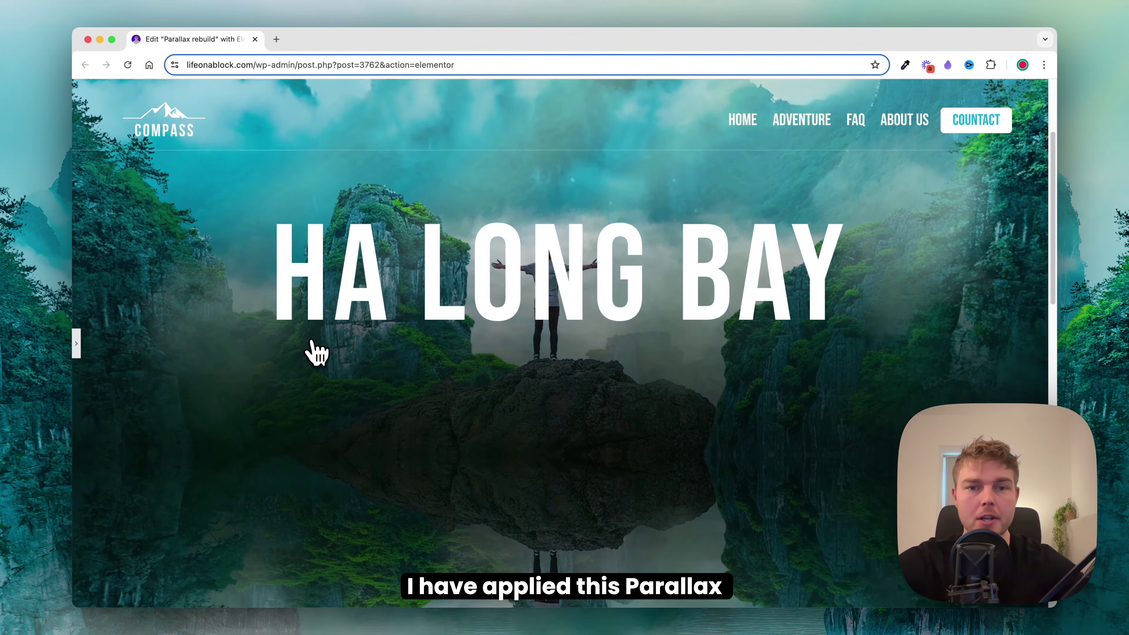
pyautogui.scroll(-5, 317, 353)
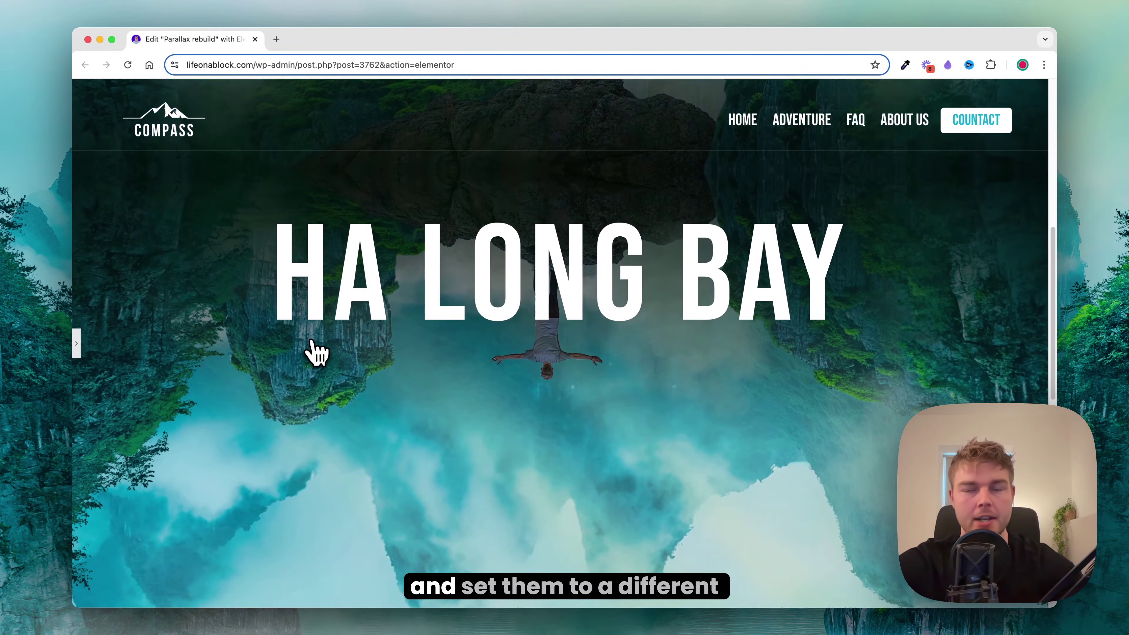
pyautogui.scroll(10, 316, 353)
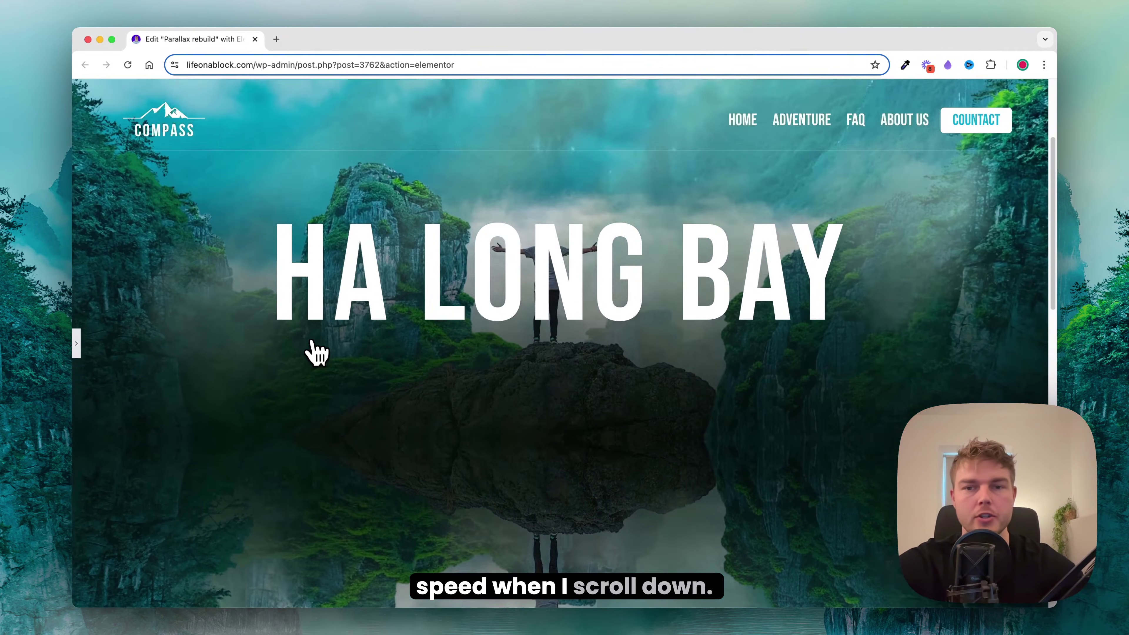
pyautogui.scroll(3, 316, 353)
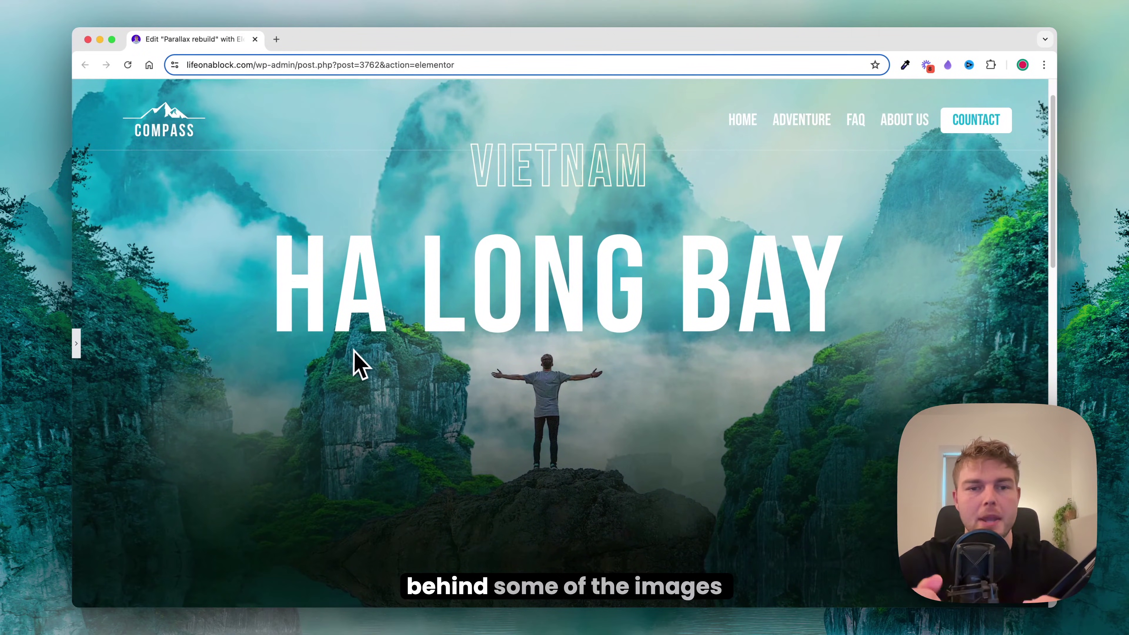
pyautogui.scroll(-4, 354, 351)
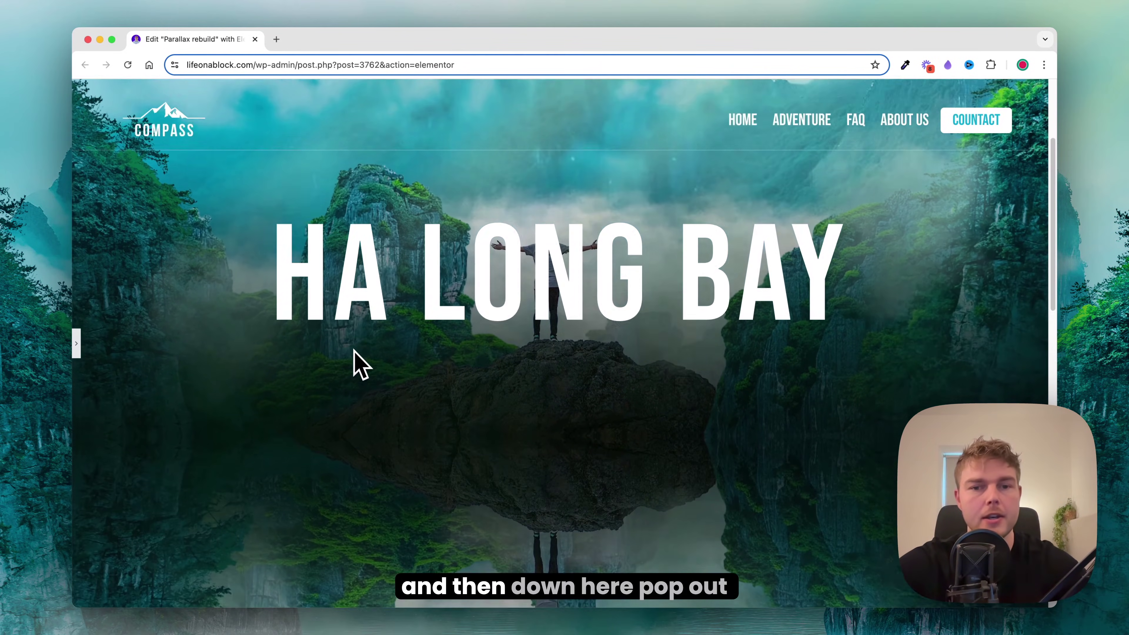
pyautogui.scroll(-5, 354, 350)
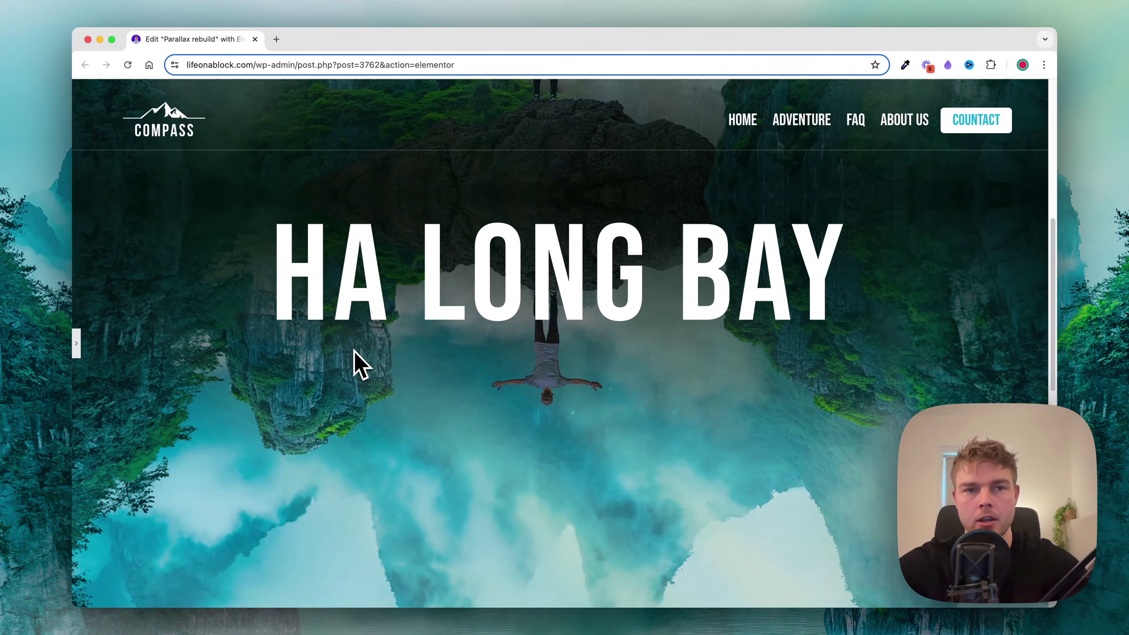
pyautogui.scroll(8, 359, 365)
# - Open the Navigator and drag Person-8 above the HA LONG BAY heading in the layer order
pyautogui.press('super+i')
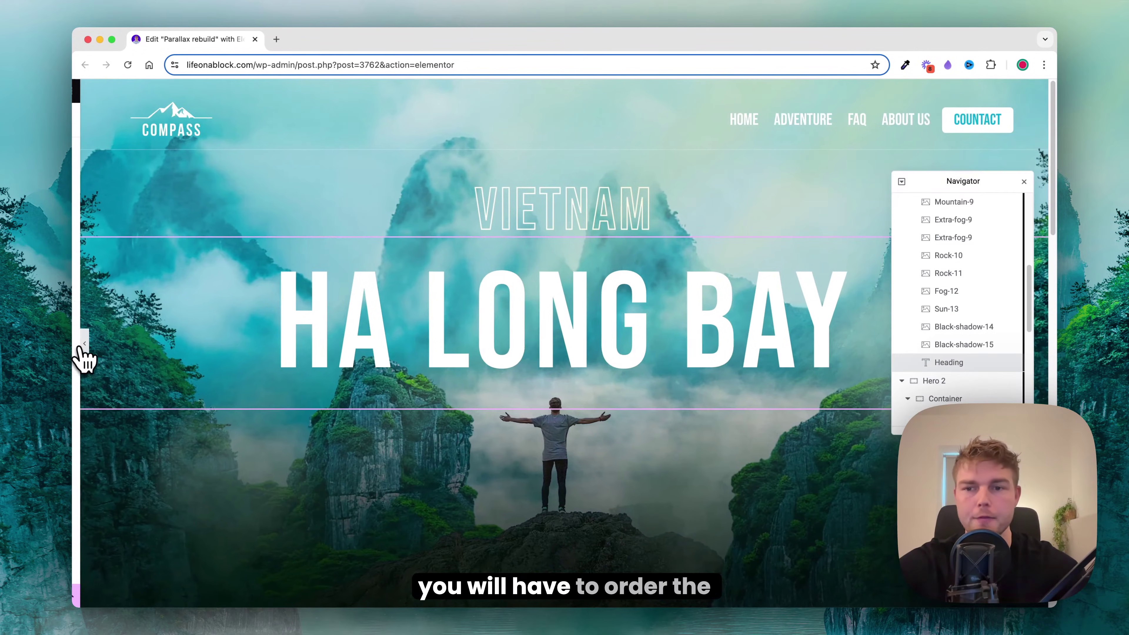
pyautogui.click(77, 343)
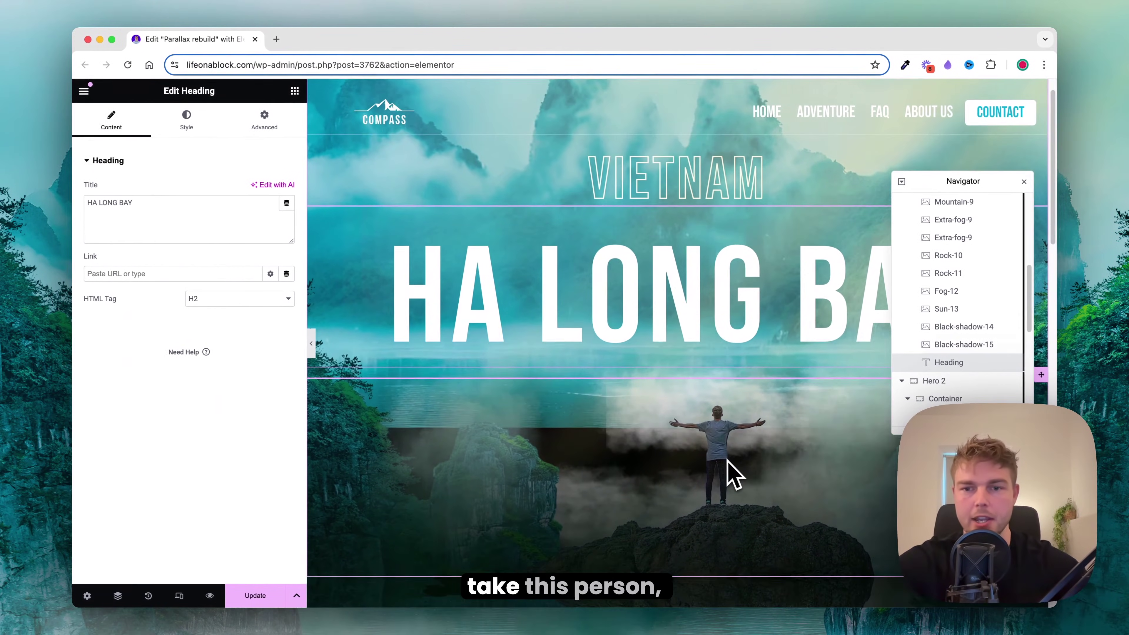
pyautogui.scroll(2, 733, 473)
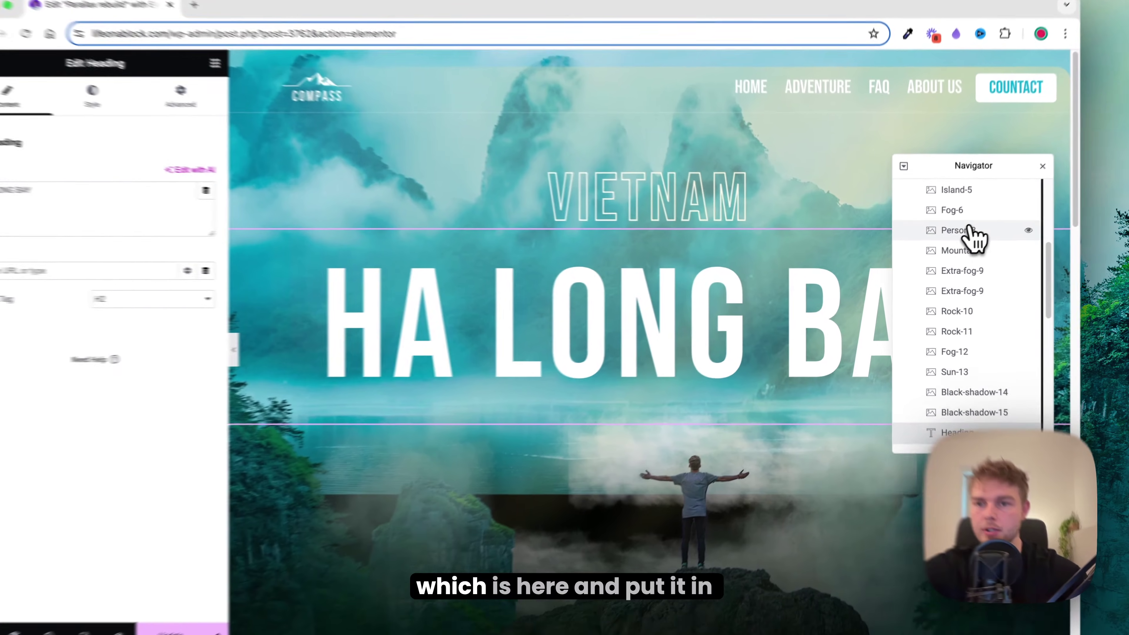
pyautogui.click(968, 231)
pyautogui.moveTo(968, 230); pyautogui.dragTo(956, 371)
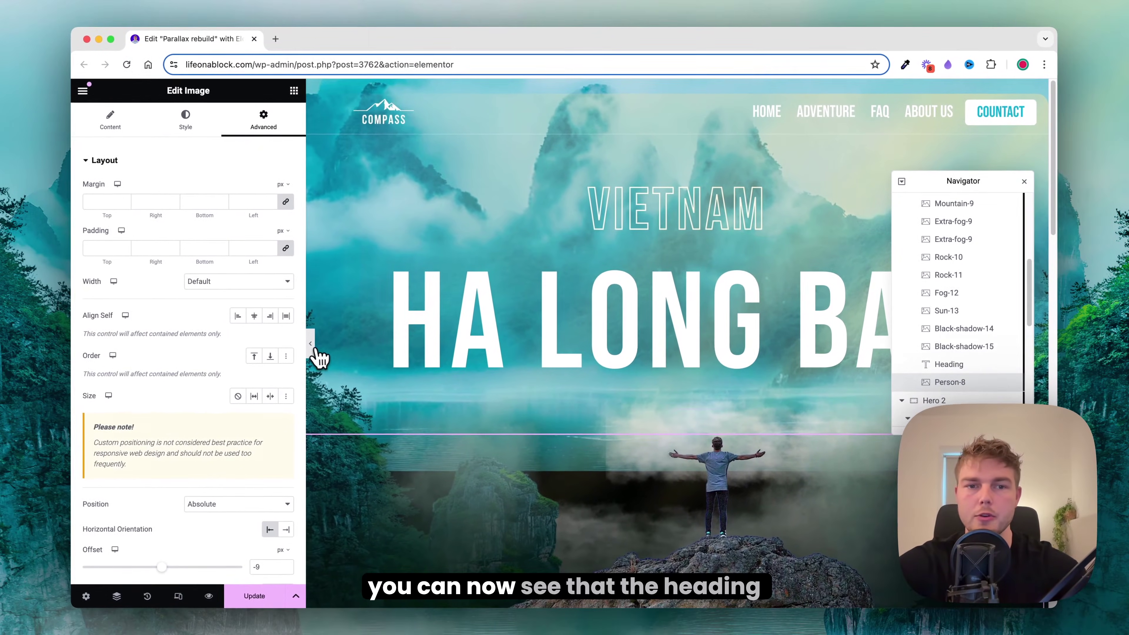
# - Preview the page and scroll to check the heading passes behind the man
pyautogui.click(161, 356)
pyautogui.scroll(-5, 435, 351)
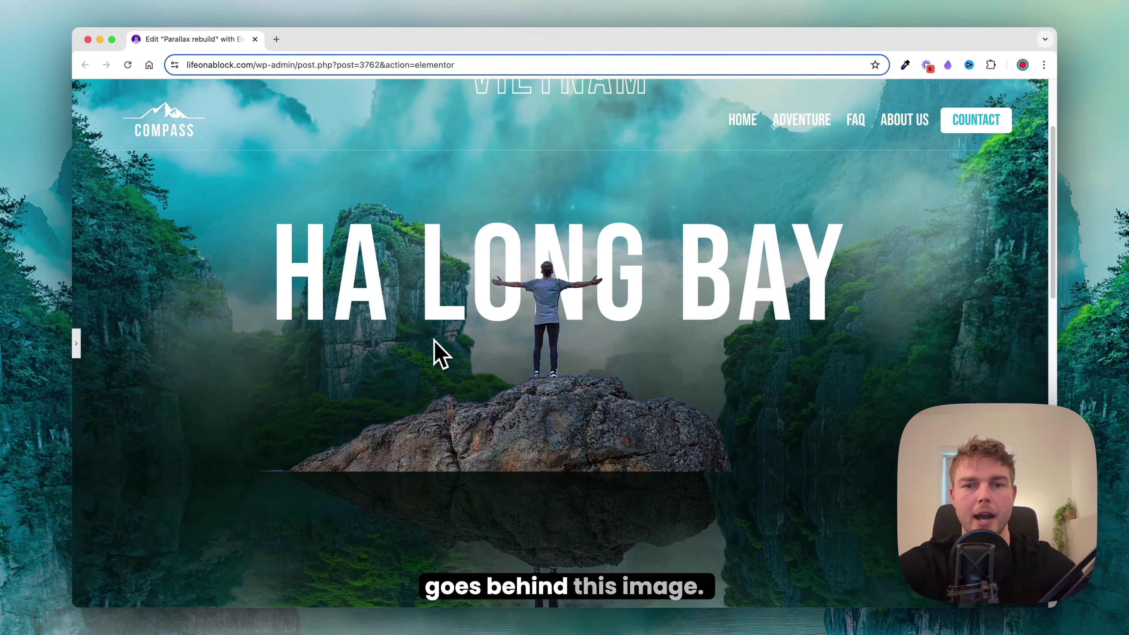
pyautogui.scroll(-2, 435, 352)
pyautogui.scroll(8, 434, 352)
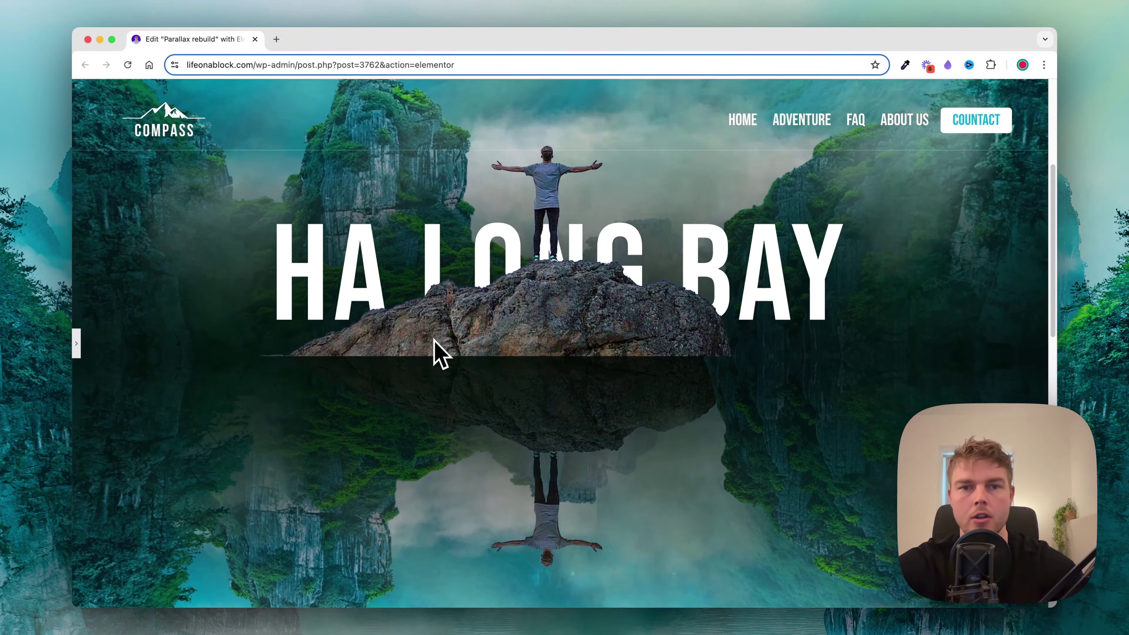
pyautogui.scroll(2, 437, 354)
# - In the Navigator, drag Heading under Background-0 and Person-8 between Fog-6 and Mountain-9
pyautogui.click(78, 347)
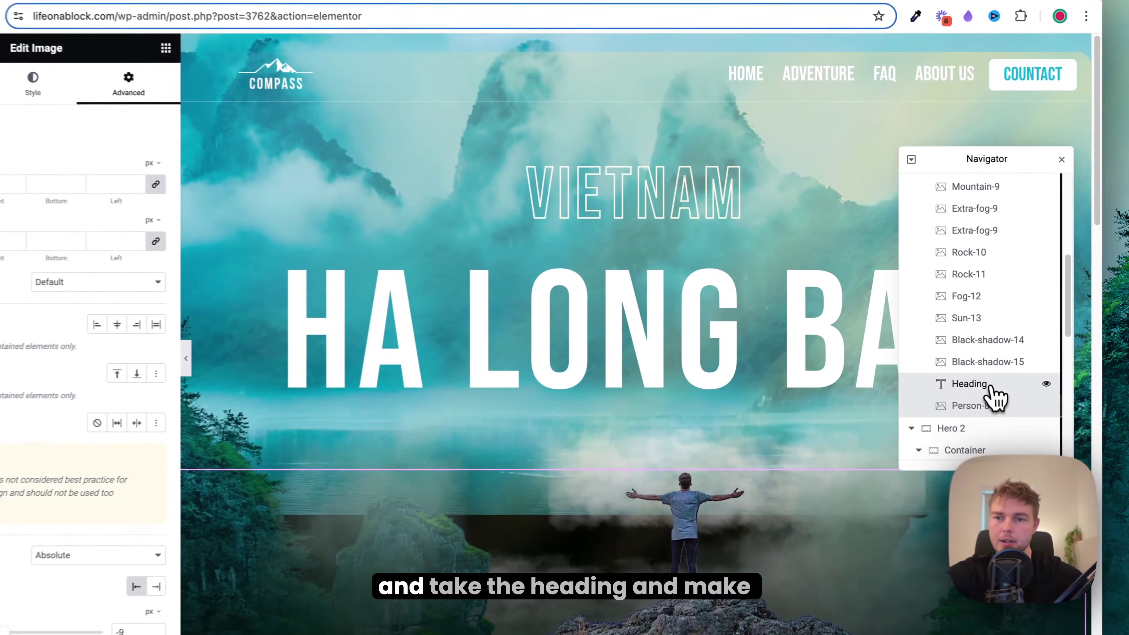
pyautogui.moveTo(991, 387); pyautogui.dragTo(990, 309)
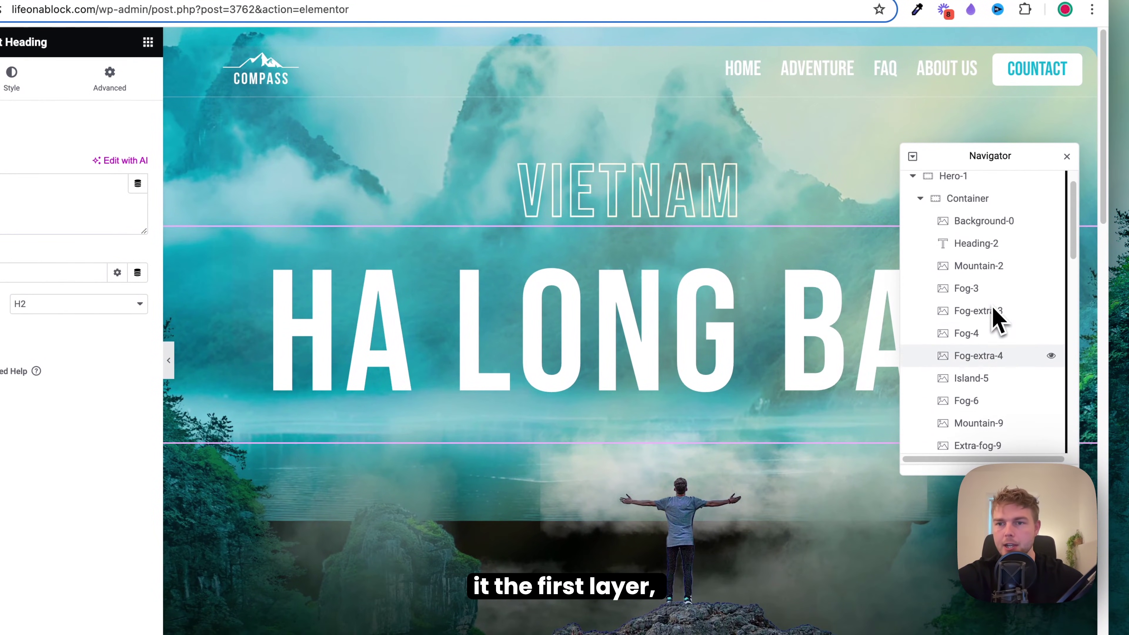
pyautogui.moveTo(978, 244)
pyautogui.mouseDown()
pyautogui.moveTo(999, 257)
pyautogui.moveTo(981, 247)
pyautogui.mouseUp()
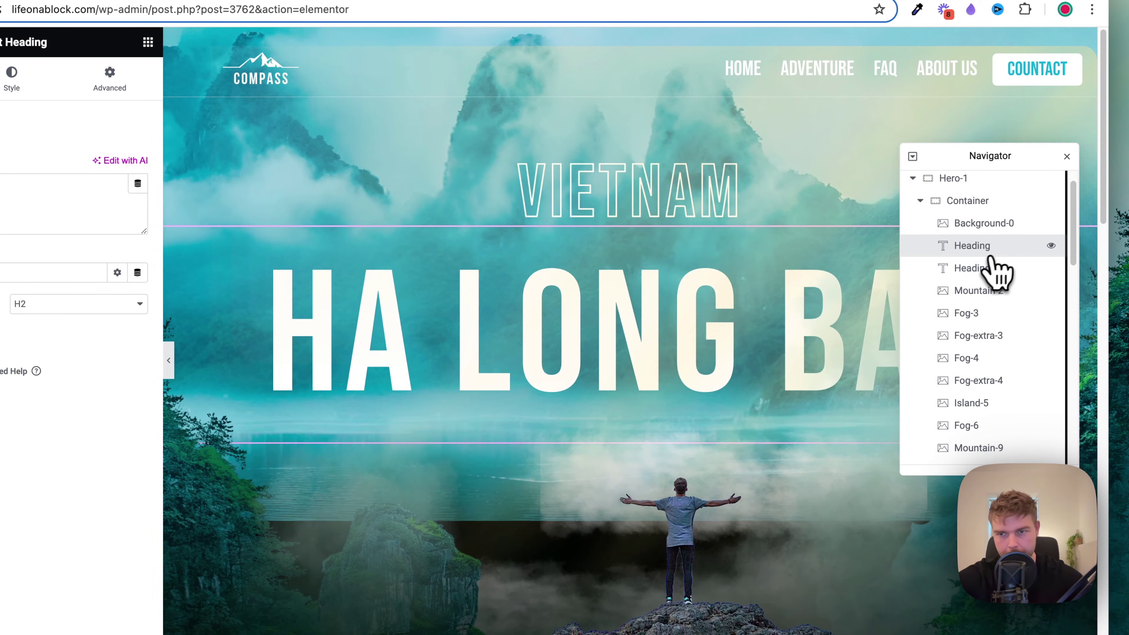
pyautogui.scroll(-5, 990, 440)
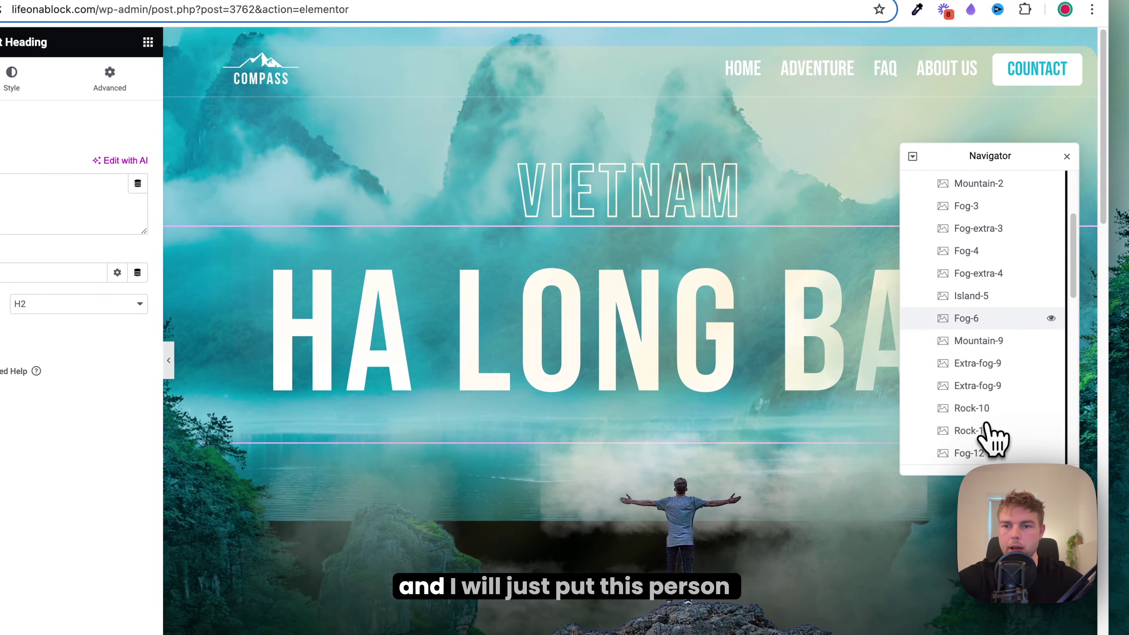
pyautogui.moveTo(984, 429); pyautogui.dragTo(1006, 229)
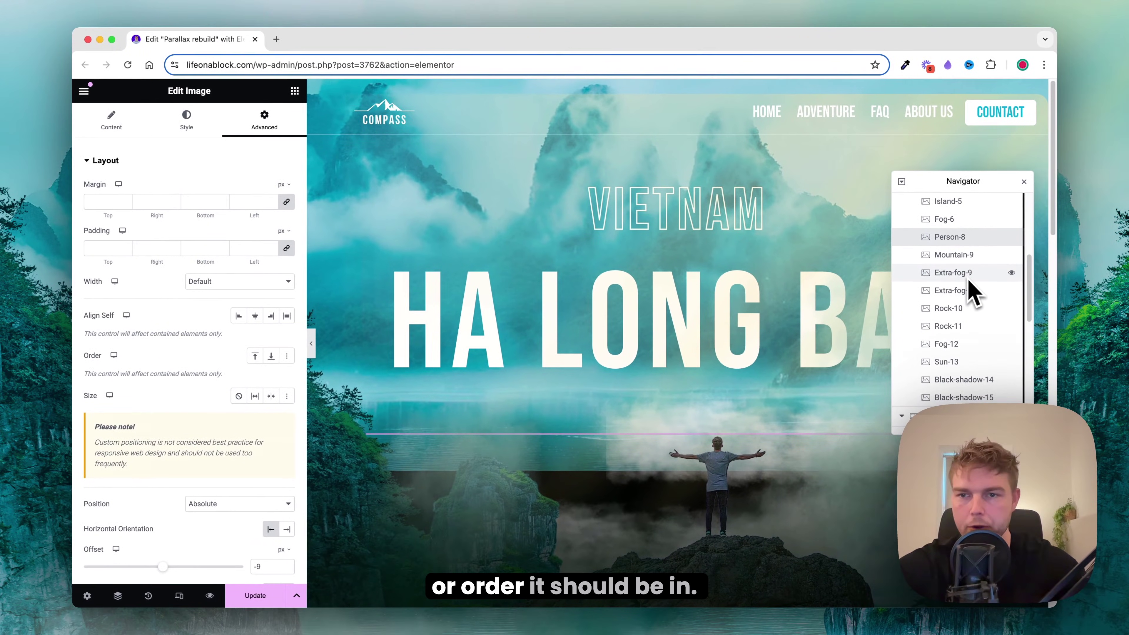
# - Hide the editor and scroll the preview to see the title slip behind clouds, mountains and images
pyautogui.click(314, 350)
pyautogui.scroll(-3, 400, 345)
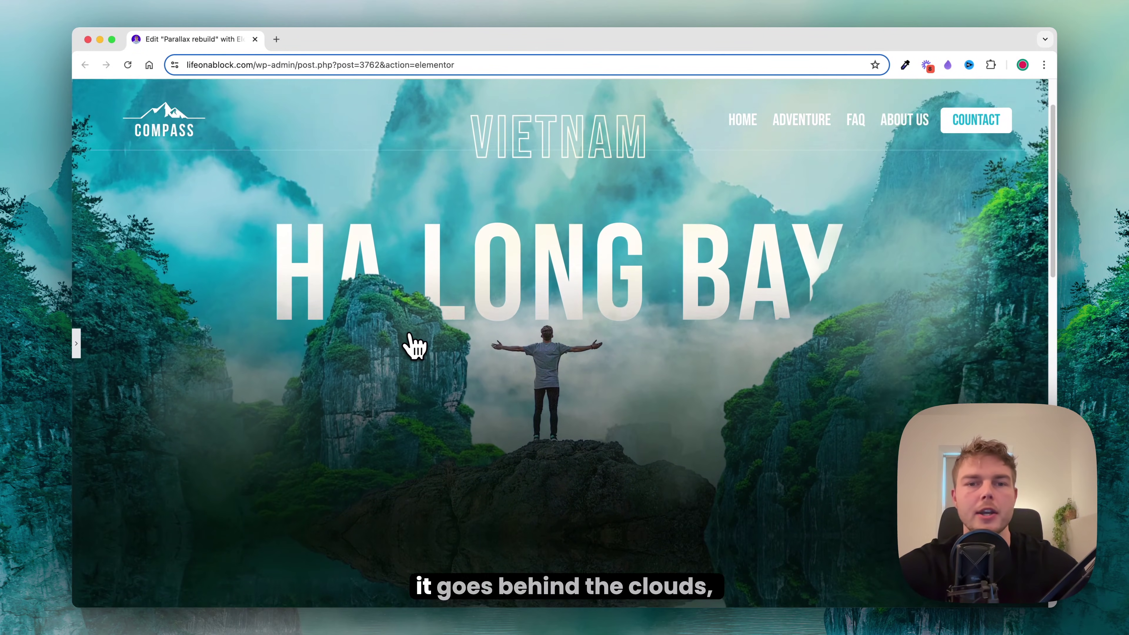
pyautogui.scroll(-2, 414, 346)
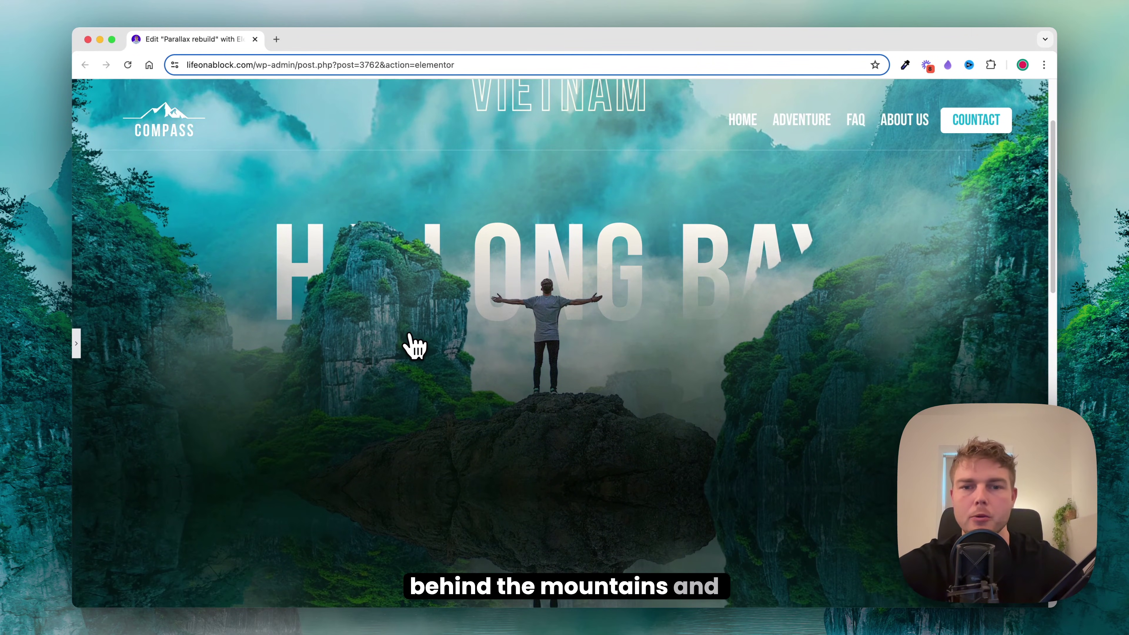
pyautogui.scroll(-3, 413, 346)
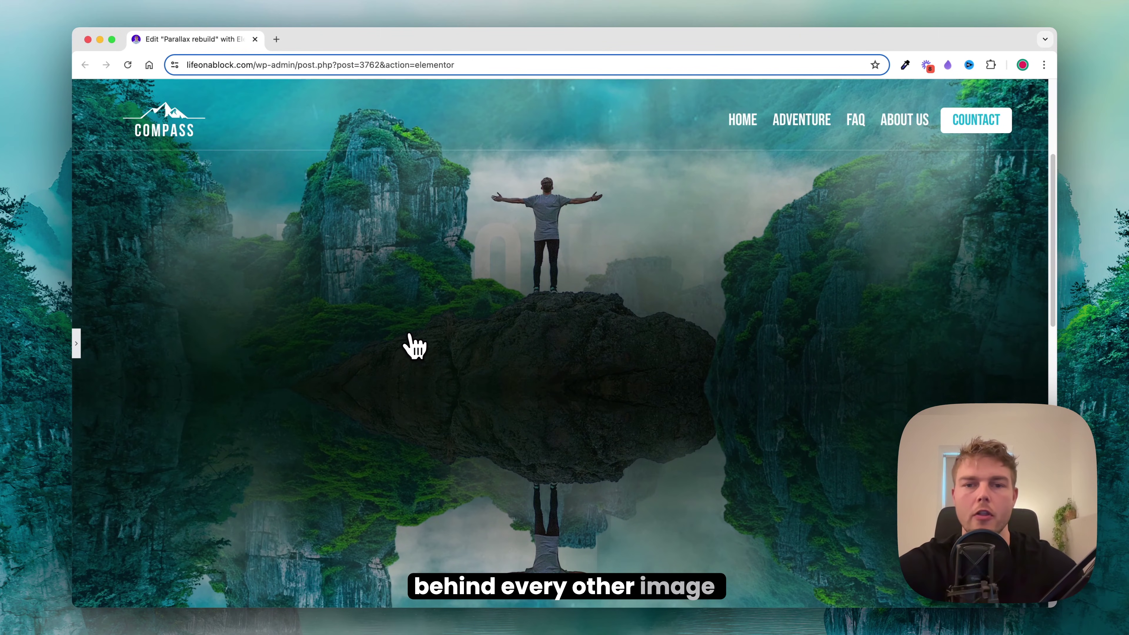
pyautogui.scroll(-3, 413, 346)
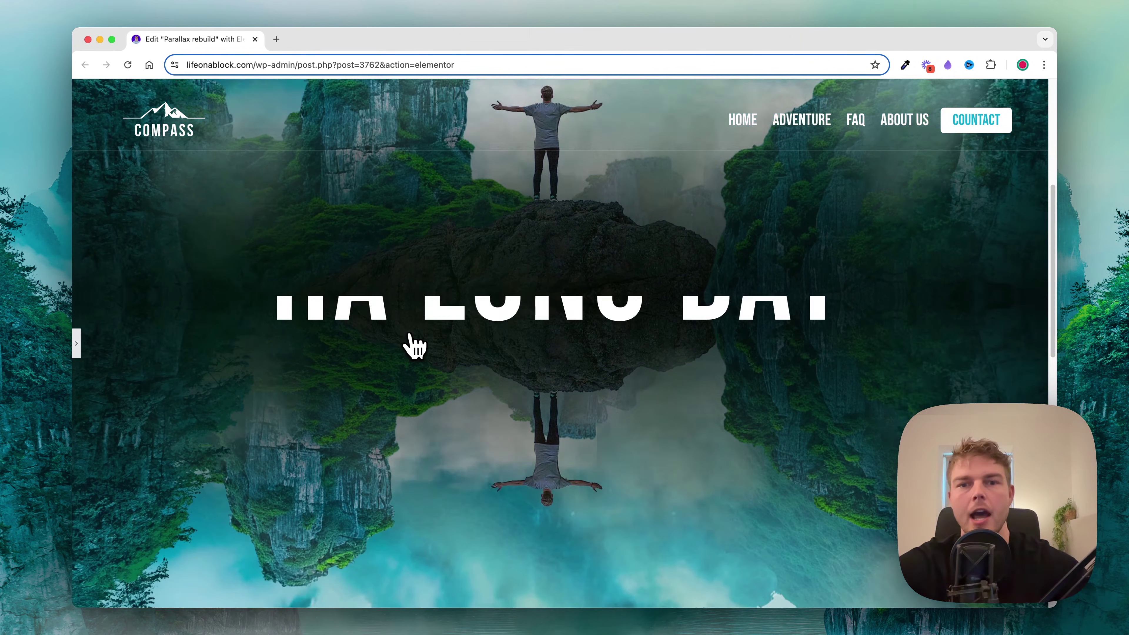
pyautogui.scroll(-3, 413, 346)
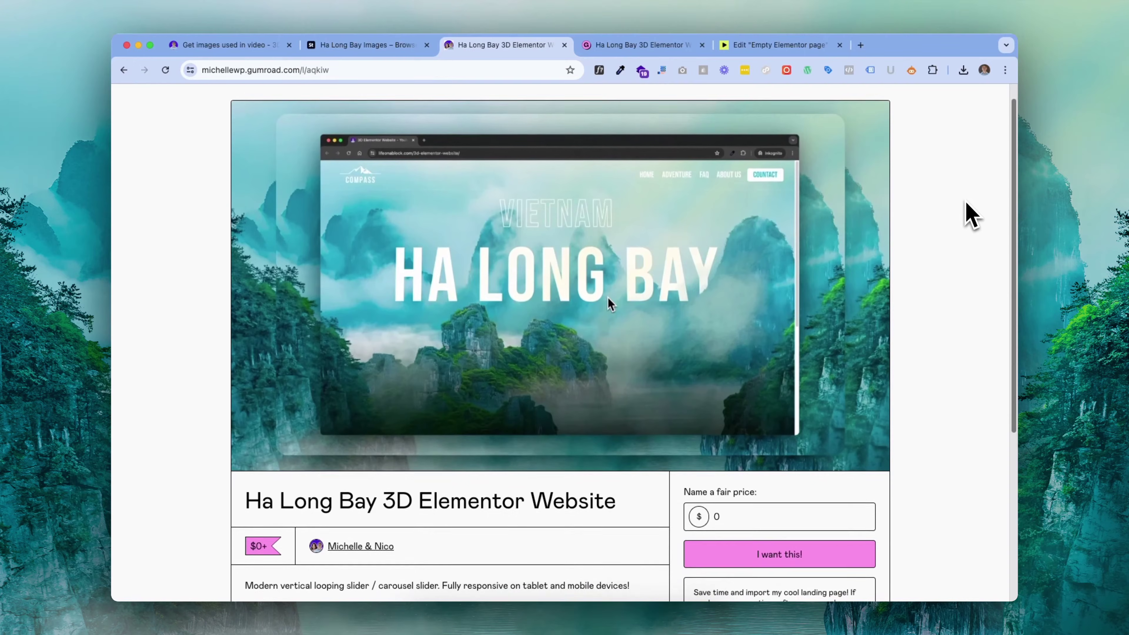
# - Get the Ha Long Bay 3D template free on Gumroad and import its JSON file into Elementor
pyautogui.scroll(-4, 966, 203)
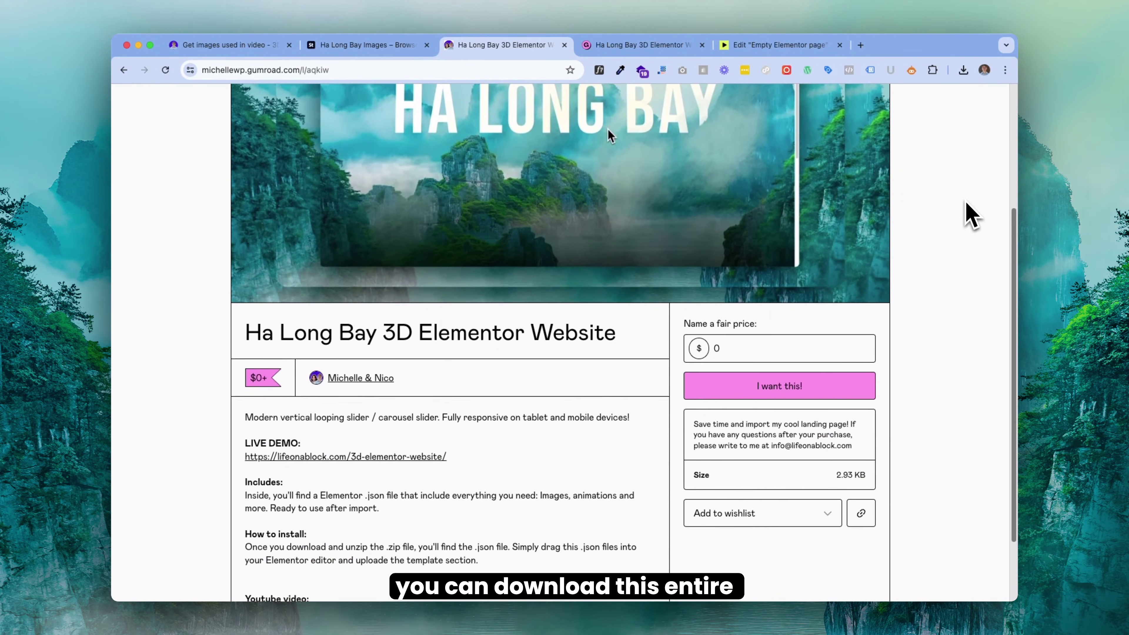
pyautogui.click(784, 398)
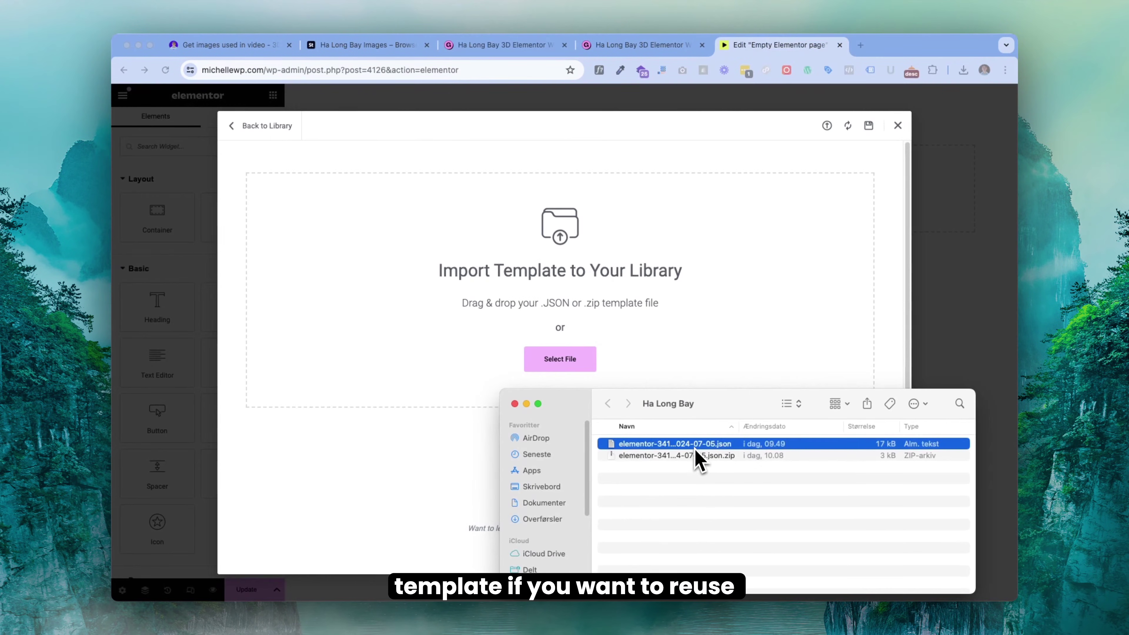
pyautogui.moveTo(580, 352); pyautogui.dragTo(582, 356)
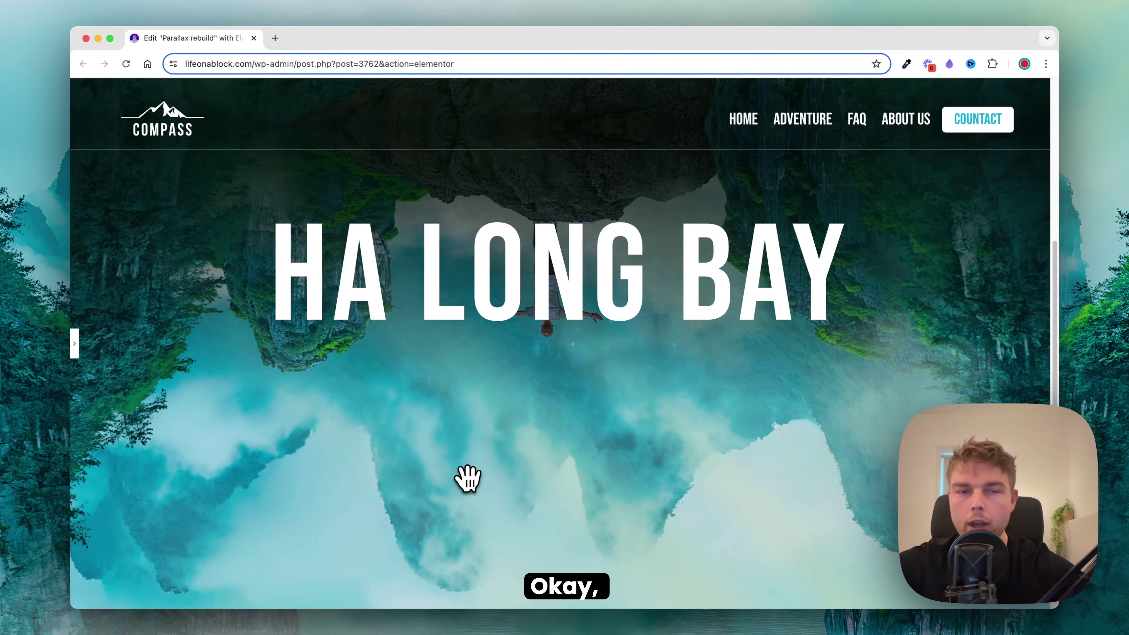
pyautogui.scroll(-3, 466, 478)
pyautogui.scroll(5, 466, 478)
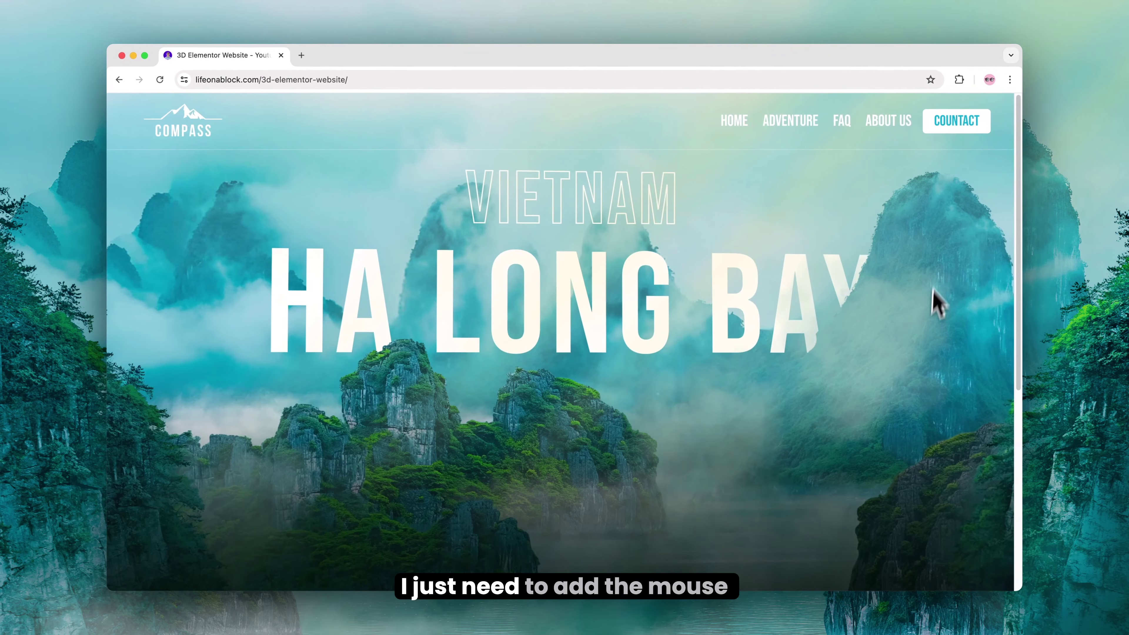